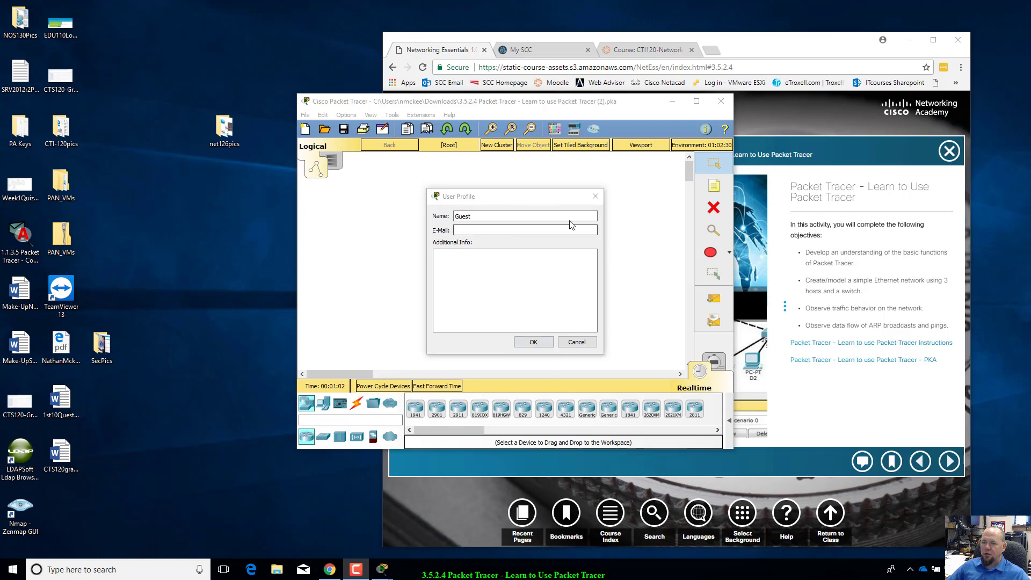
# Dismiss the User Profile dialog without entering any profile details
pyautogui.moveTo(556, 201); pyautogui.dragTo(560, 192)
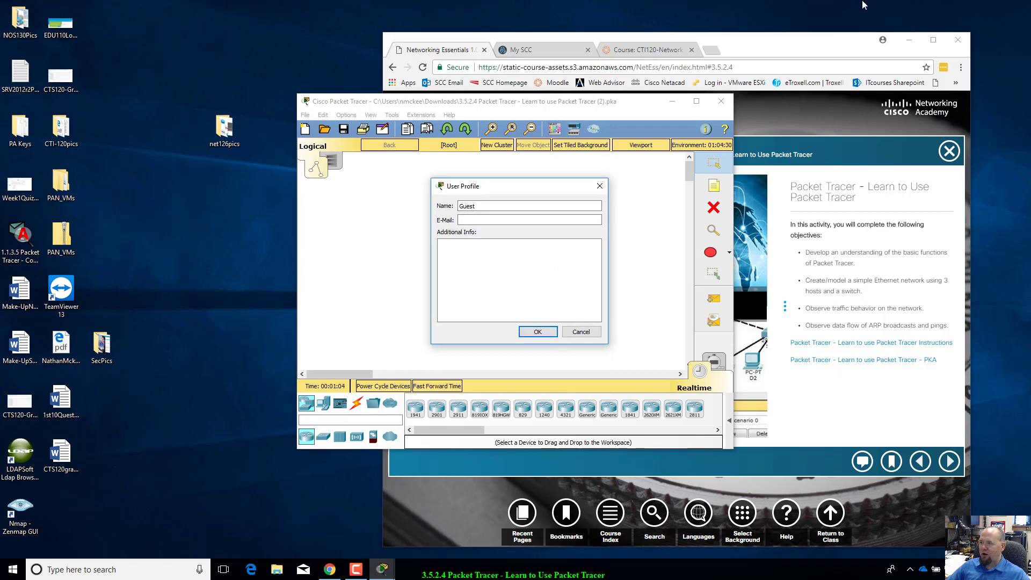
pyautogui.click(818, 54)
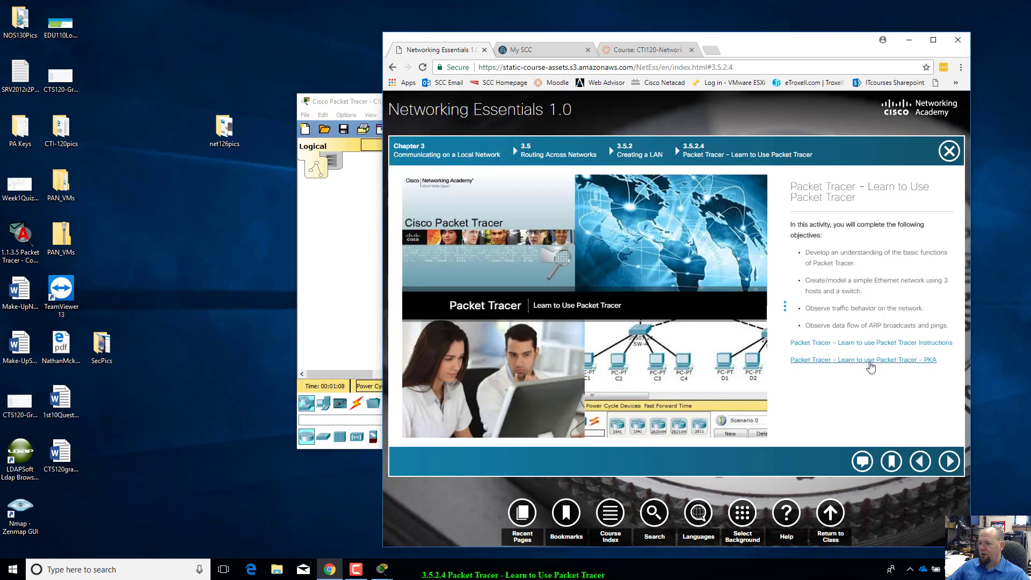
pyautogui.click(354, 105)
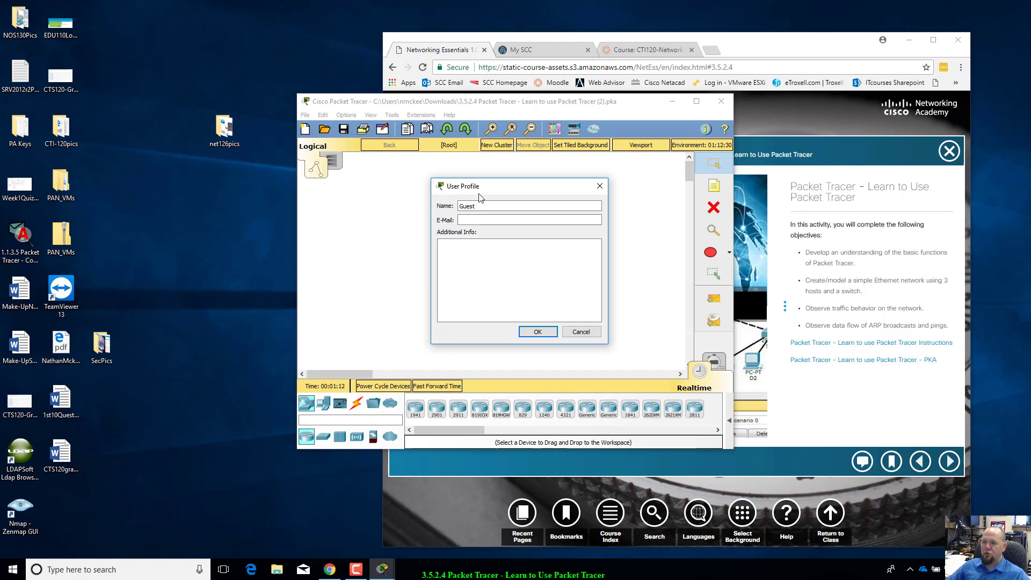
pyautogui.click(581, 333)
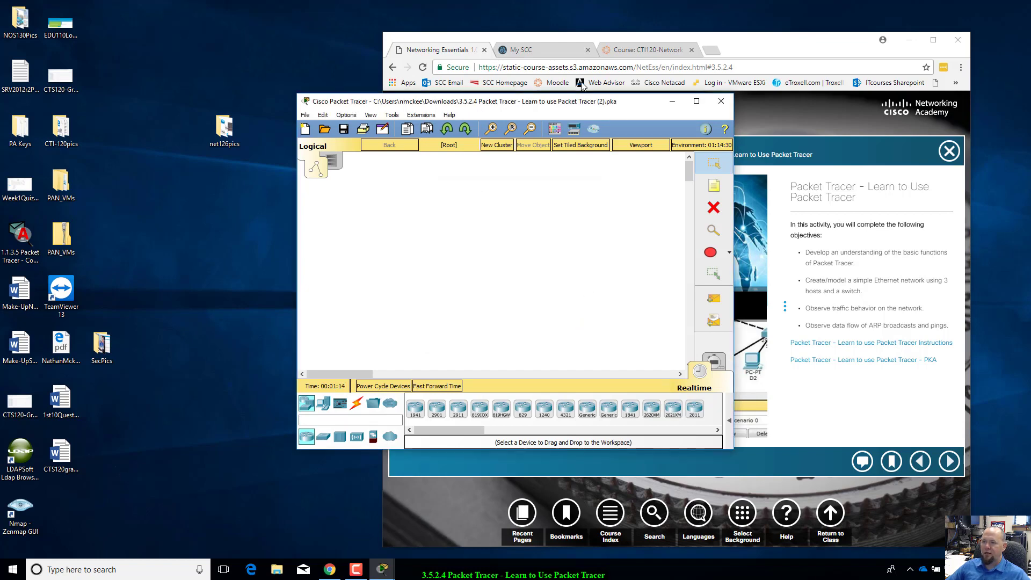
# Bring up the PT Activity instructions window and enlarge it in the free desktop space beside the browser
pyautogui.moveTo(531, 109); pyautogui.dragTo(784, 115)
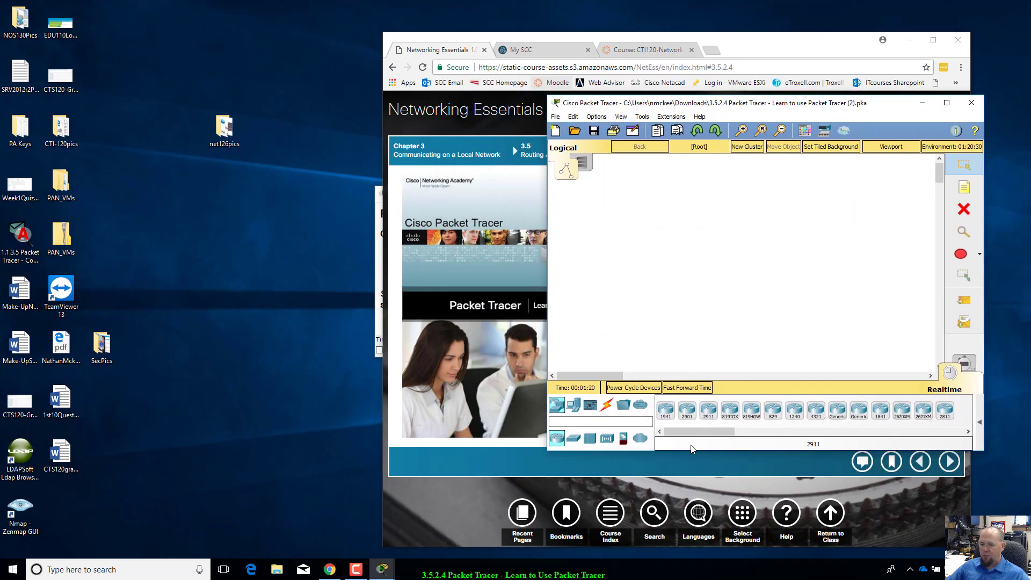
pyautogui.moveTo(397, 571)
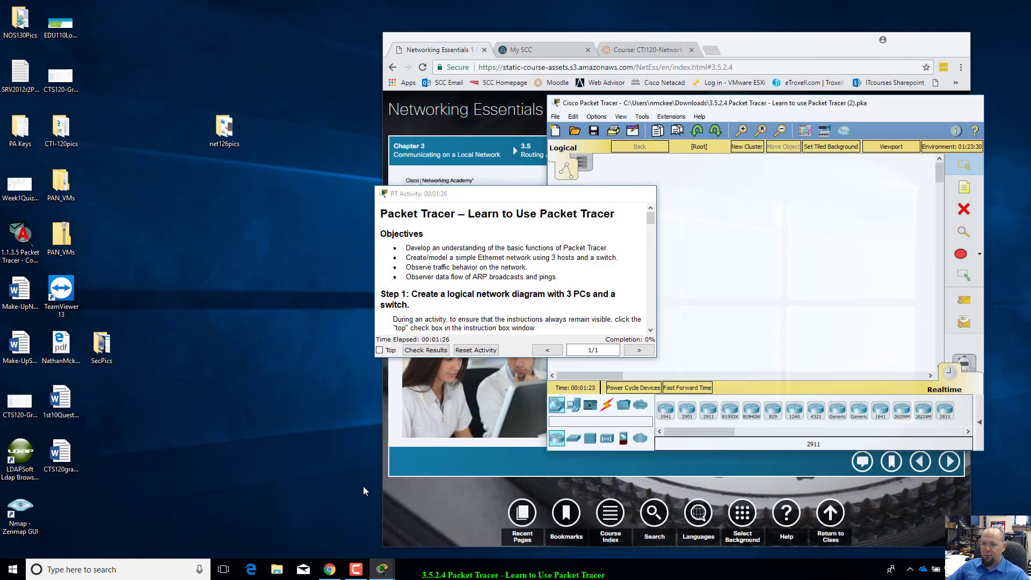
pyautogui.click(363, 486)
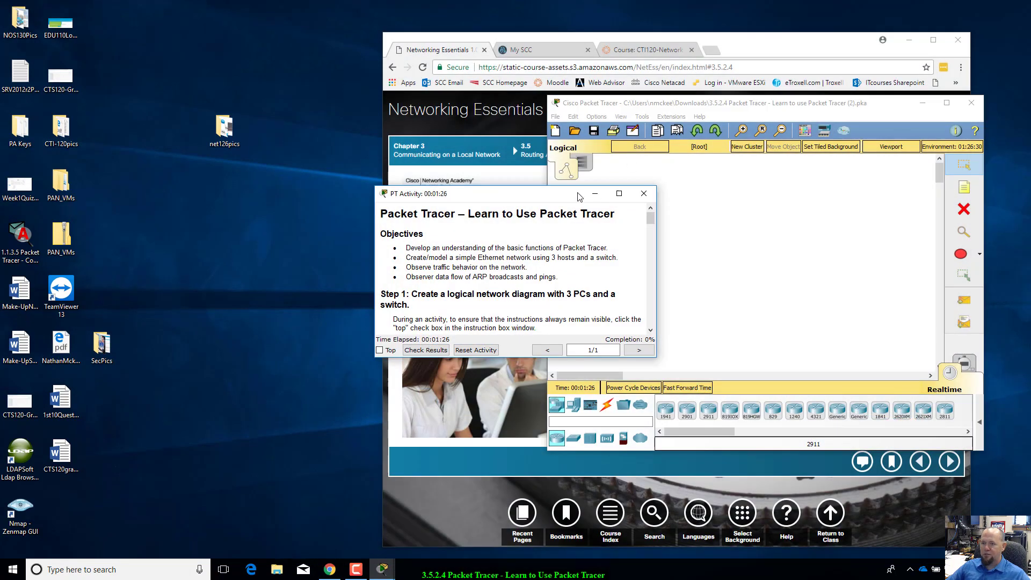
pyautogui.moveTo(556, 196); pyautogui.dragTo(239, 71)
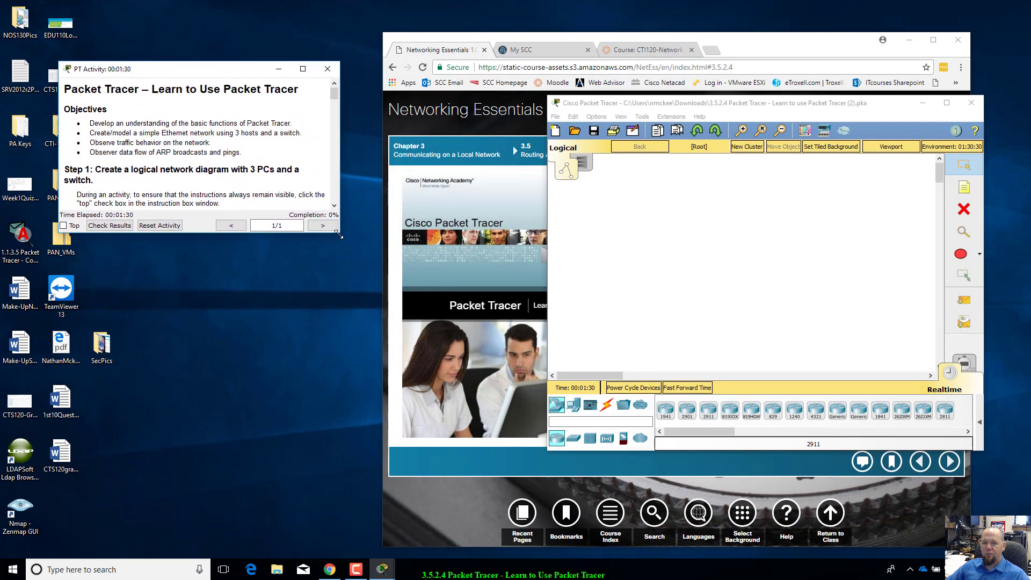
pyautogui.moveTo(339, 232); pyautogui.dragTo(372, 443)
pyautogui.moveTo(236, 72); pyautogui.dragTo(206, 28)
pyautogui.moveTo(346, 407); pyautogui.dragTo(373, 446)
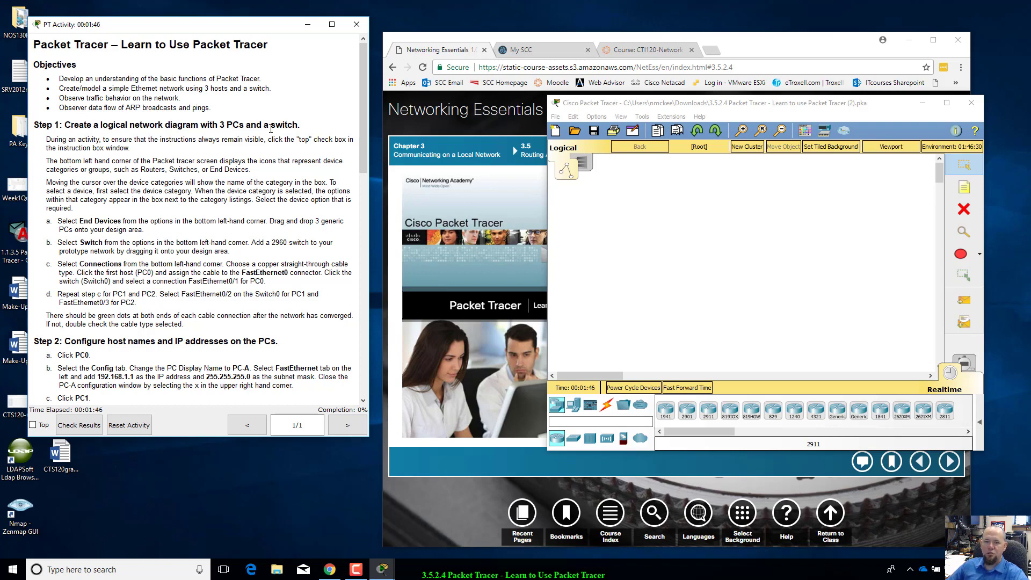
# Keep the activity instructions always on top and enlarge the main workspace window beside them
pyautogui.scroll(-2, 271, 129)
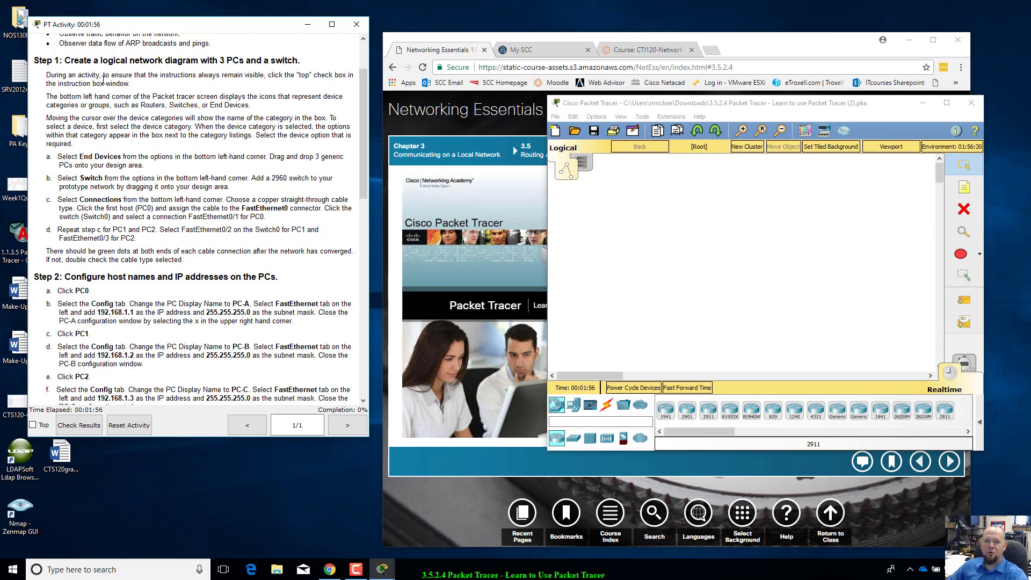
pyautogui.click(33, 425)
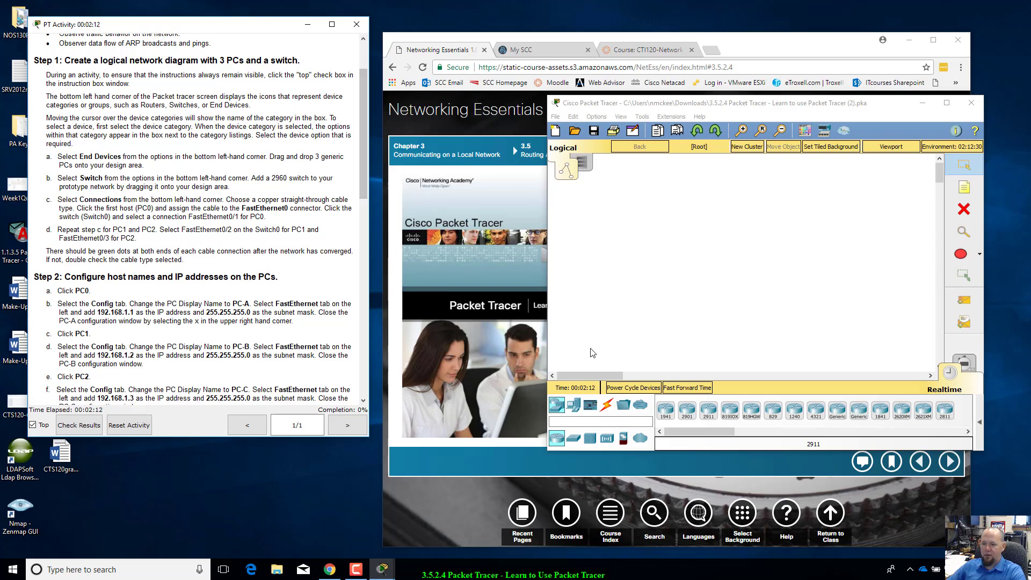
pyautogui.moveTo(729, 112); pyautogui.dragTo(561, 38)
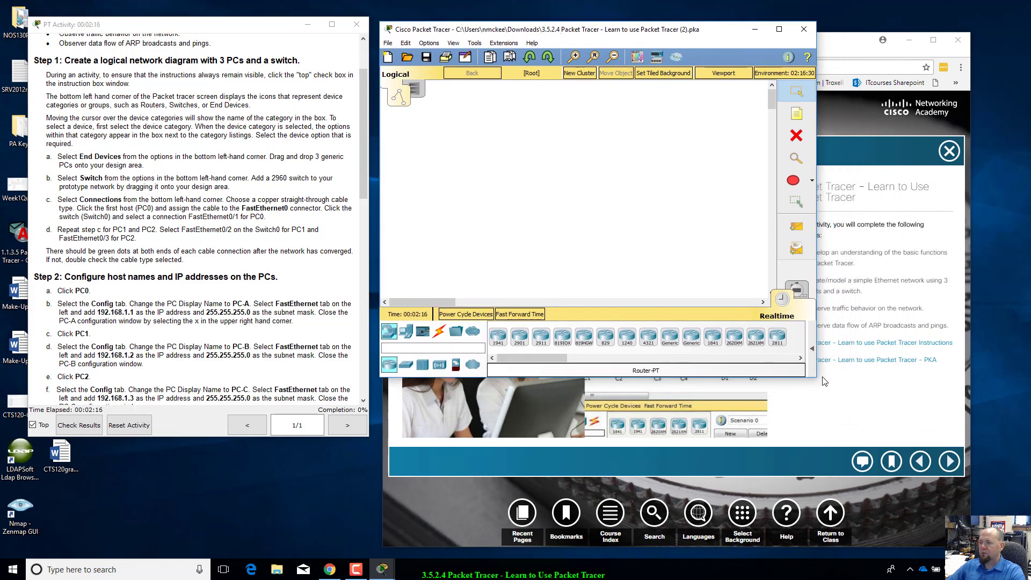
pyautogui.moveTo(817, 377); pyautogui.dragTo(1019, 543)
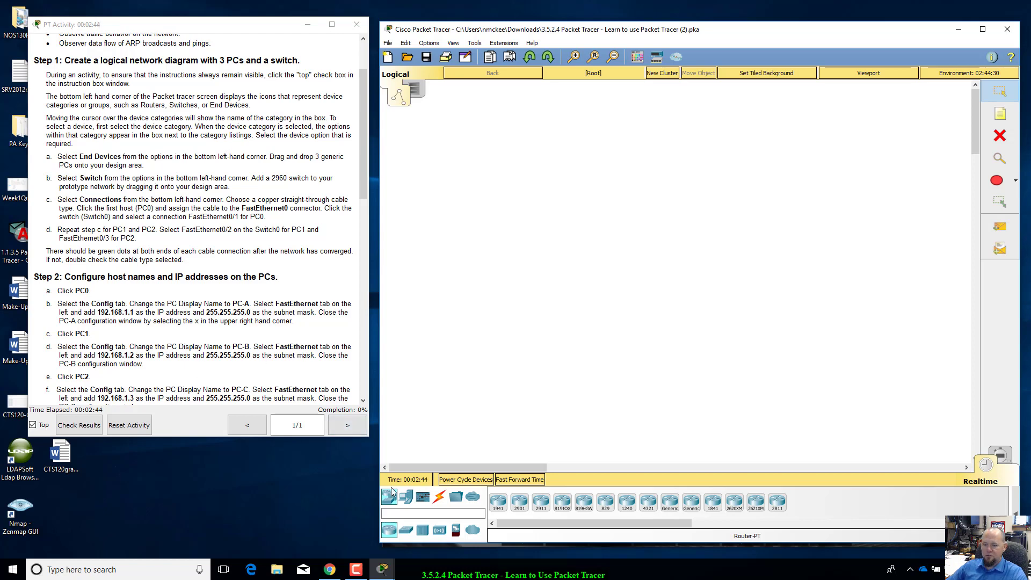
# Add three generic PCs from the end devices to the workspace and spread them out in a triangle
pyautogui.click(407, 499)
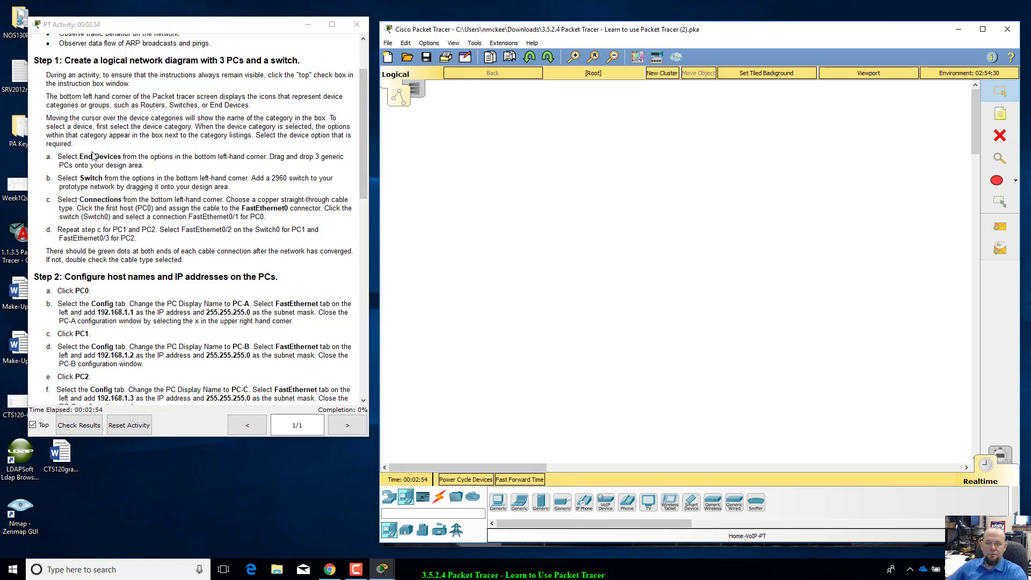
pyautogui.moveTo(498, 501); pyautogui.dragTo(520, 207)
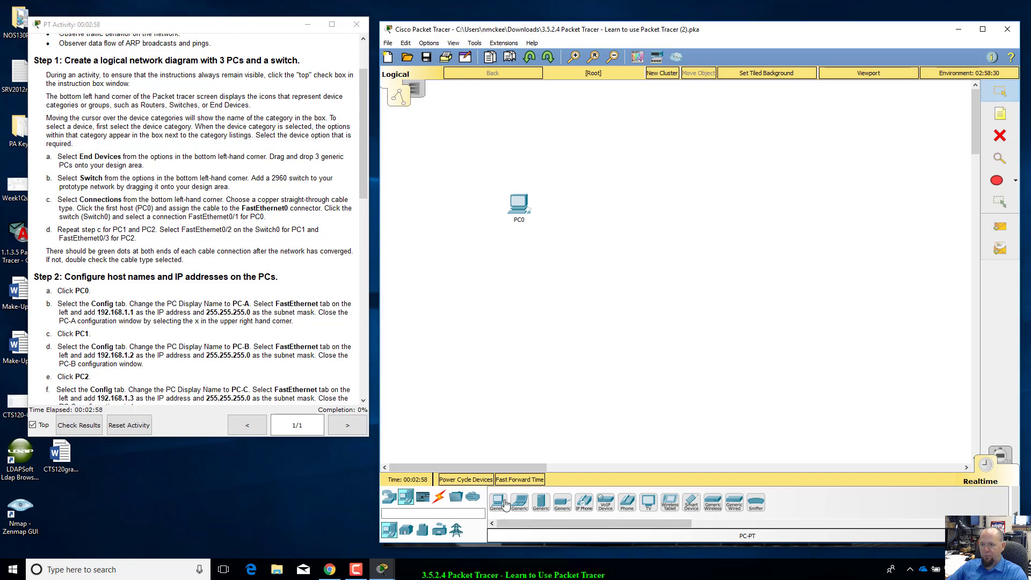
pyautogui.moveTo(503, 503); pyautogui.dragTo(642, 211)
pyautogui.moveTo(498, 501); pyautogui.dragTo(576, 314)
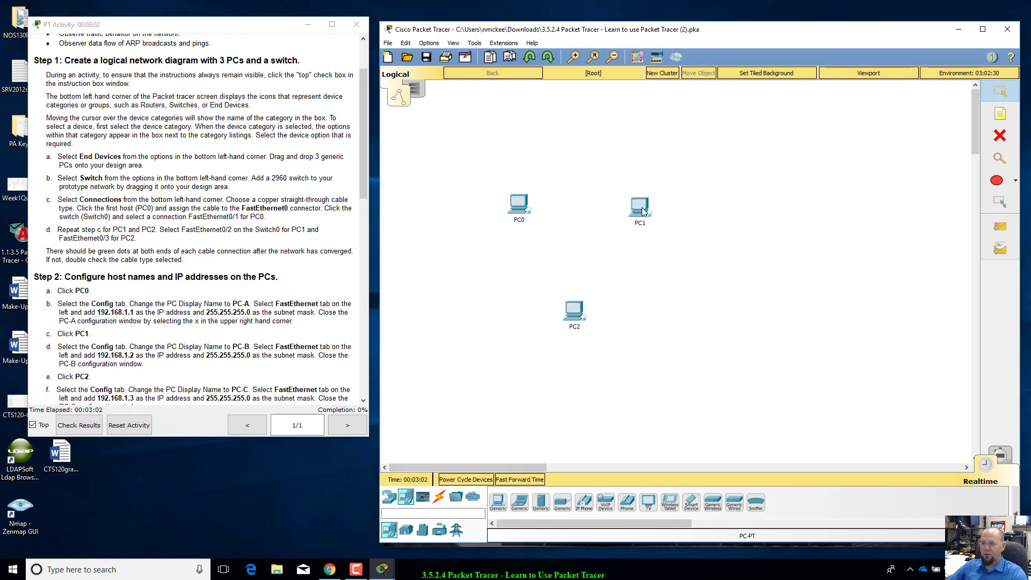
pyautogui.moveTo(644, 209); pyautogui.dragTo(717, 174)
pyautogui.moveTo(582, 318); pyautogui.dragTo(639, 348)
pyautogui.moveTo(530, 216); pyautogui.dragTo(525, 192)
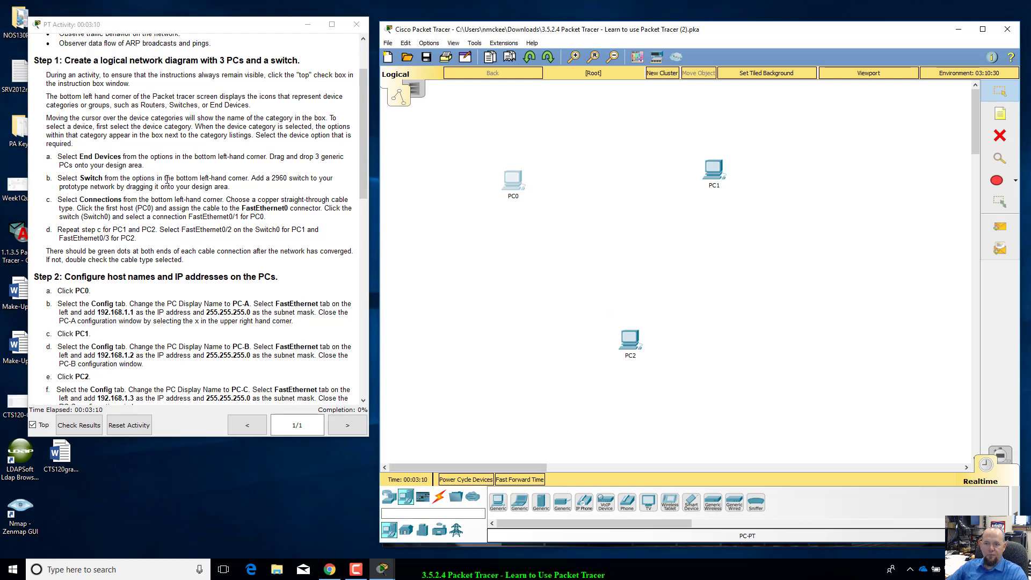
# Add a 2960 switch to the workspace between the three PCs
pyautogui.click(389, 498)
pyautogui.click(405, 531)
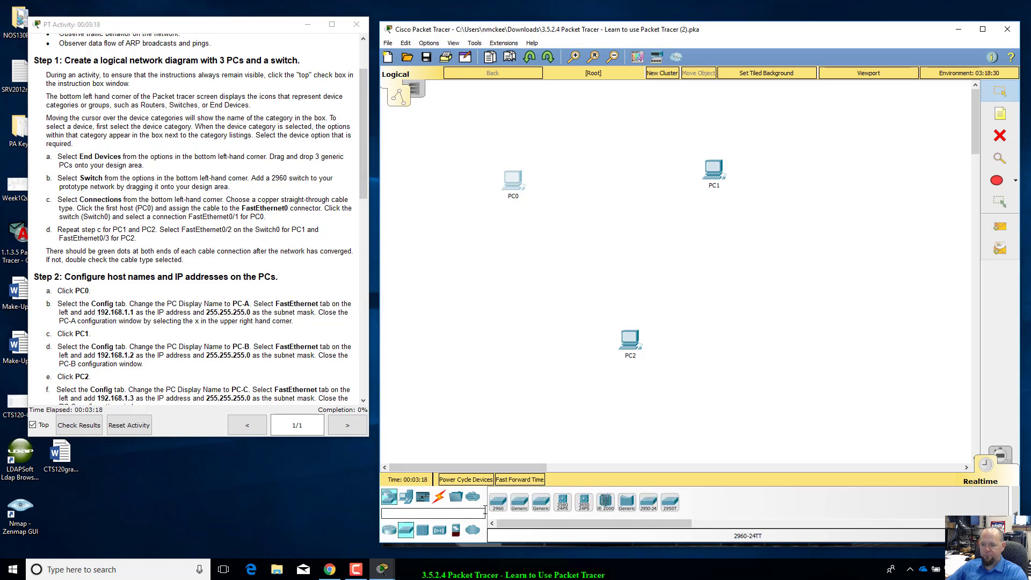
pyautogui.moveTo(502, 505); pyautogui.dragTo(618, 272)
pyautogui.moveTo(614, 227); pyautogui.dragTo(614, 228)
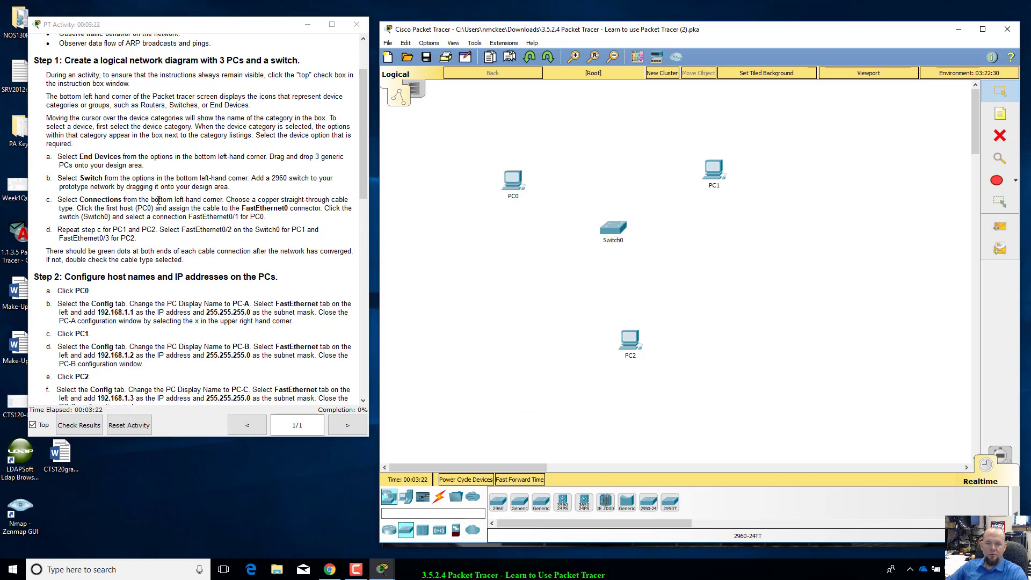
# Connect PC0's FastEthernet0 port to FastEthernet0/1 on Switch0 with a copper straight-through cable
pyautogui.scroll(-3, 159, 200)
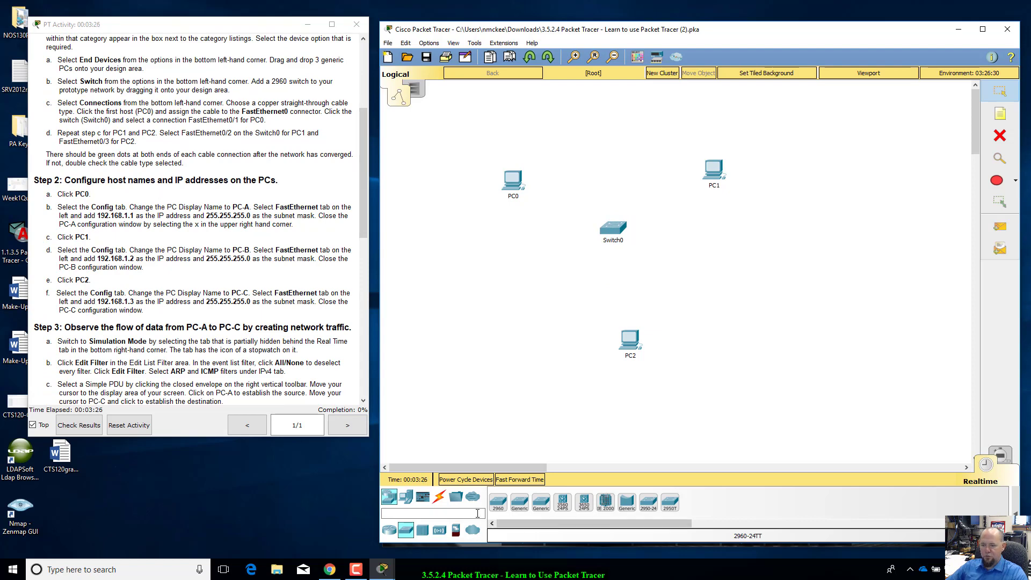
pyautogui.click(440, 499)
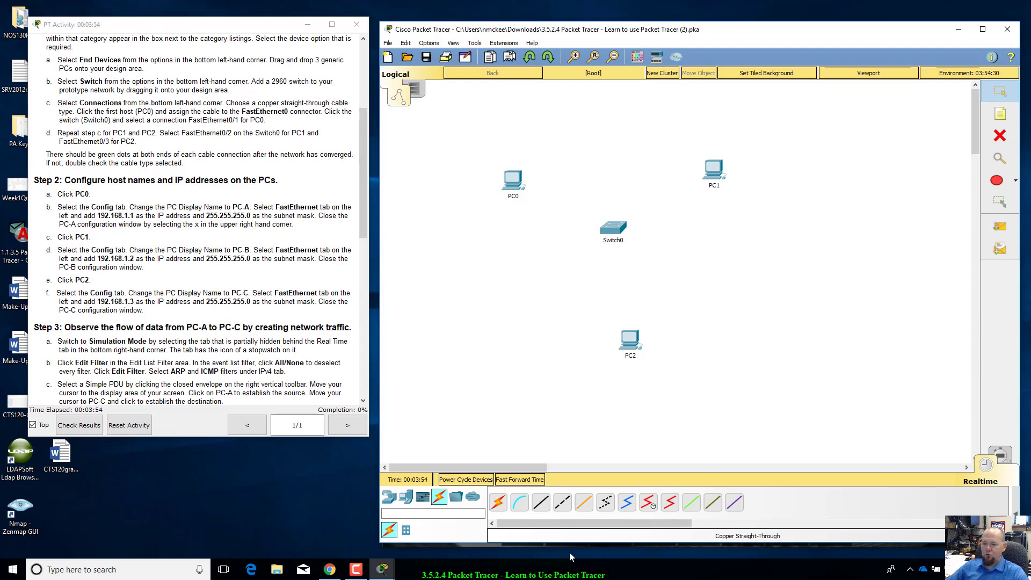
pyautogui.click(539, 506)
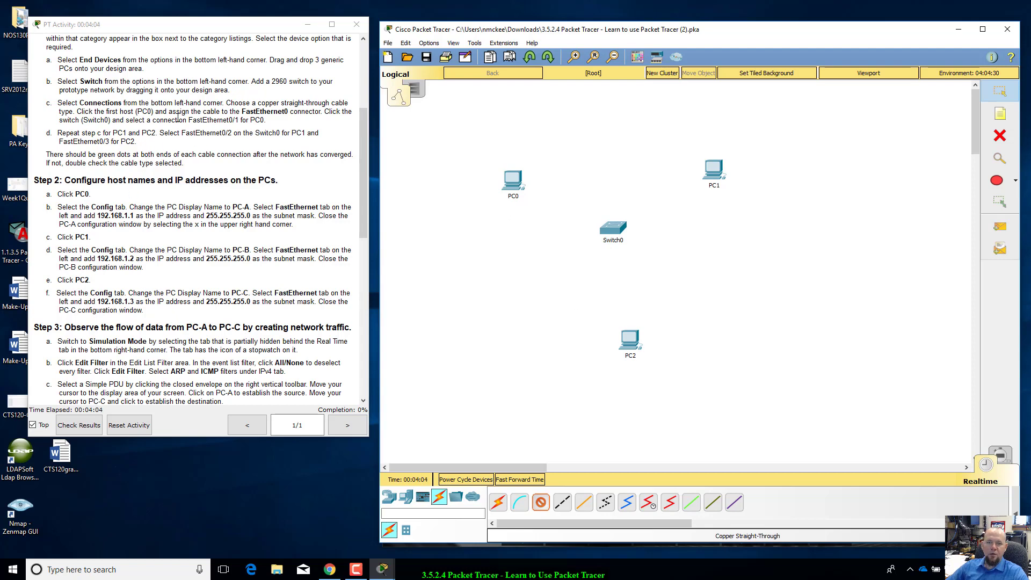
pyautogui.click(513, 180)
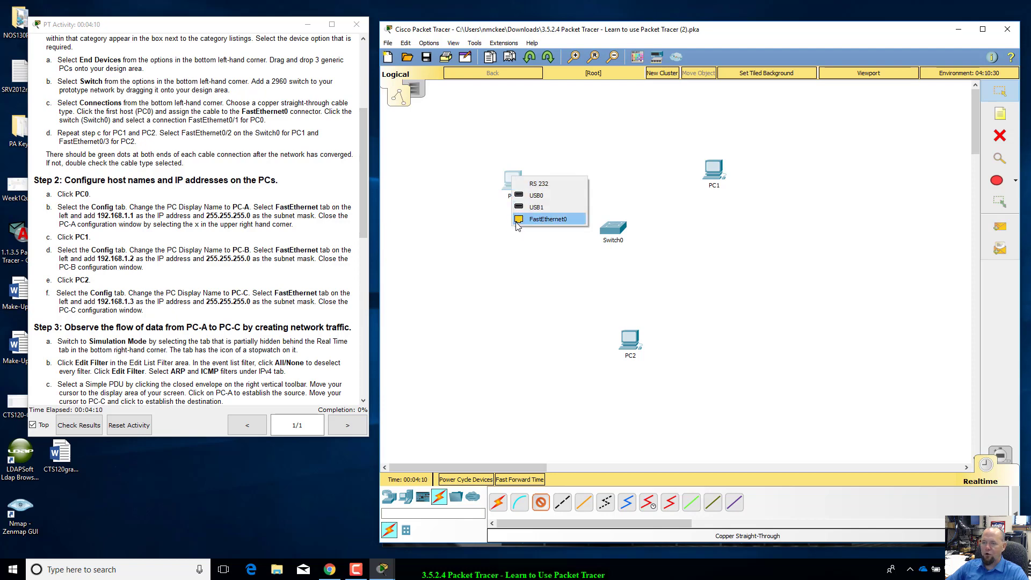
pyautogui.click(542, 221)
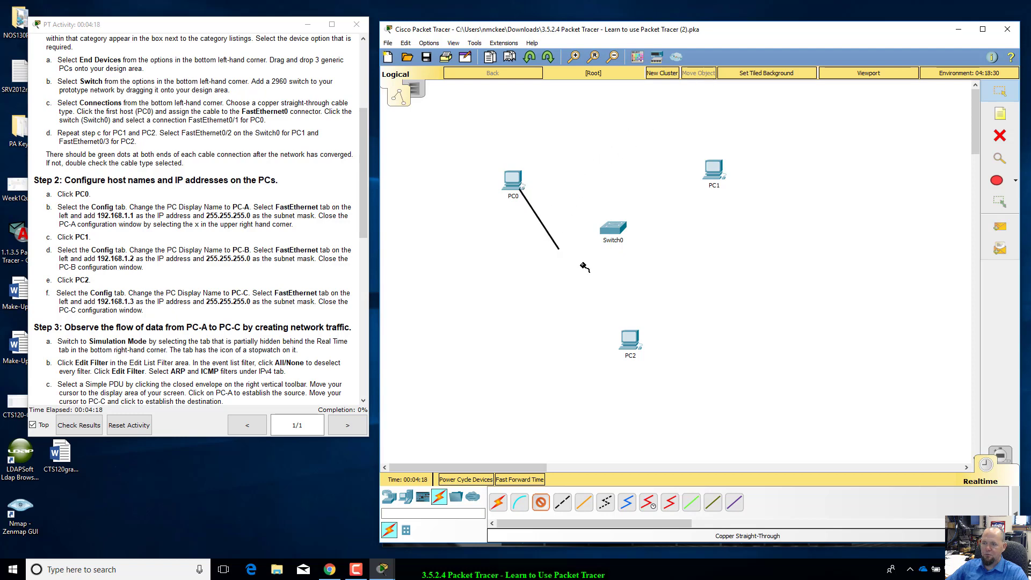
pyautogui.click(618, 227)
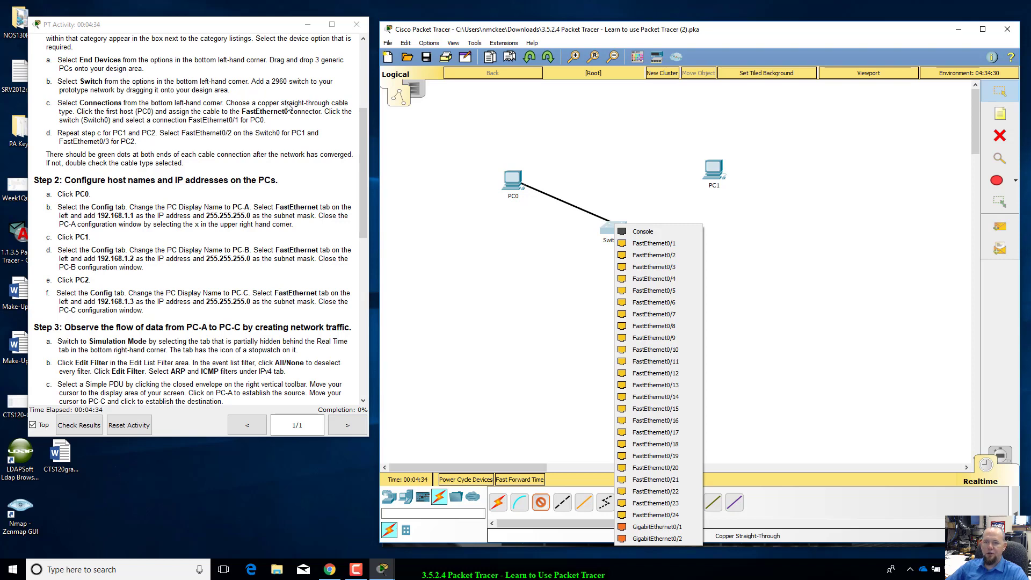
pyautogui.click(639, 248)
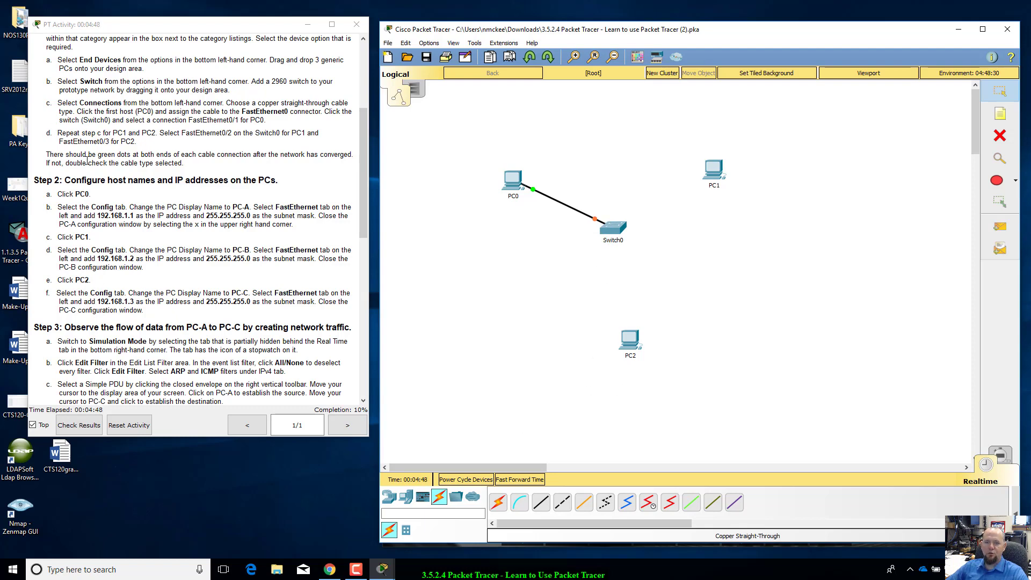
# Connect PC1's FastEthernet0 port to FastEthernet0/2 on Switch0 with a copper straight-through cable
pyautogui.click(542, 503)
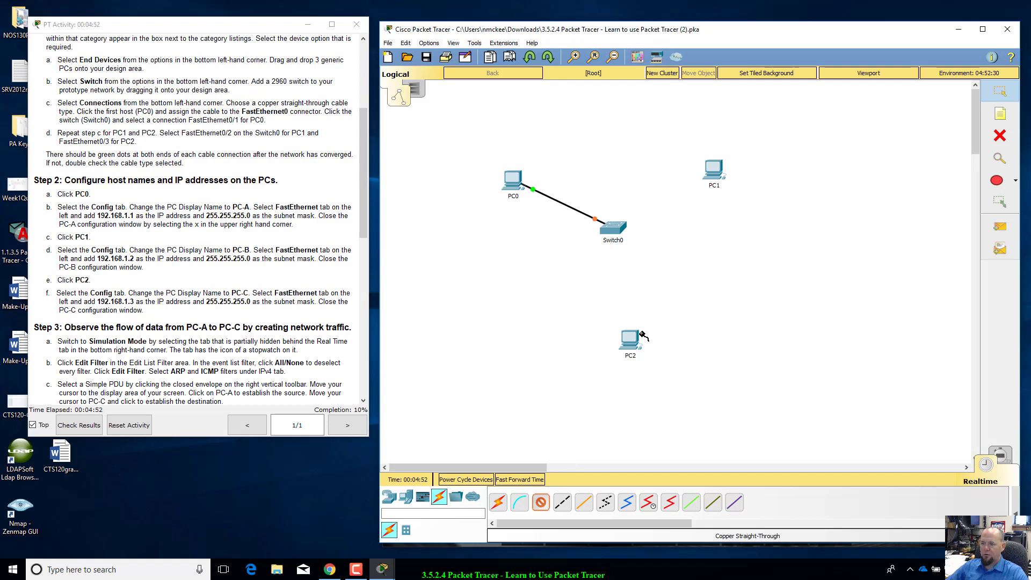
pyautogui.click(716, 170)
pyautogui.click(727, 211)
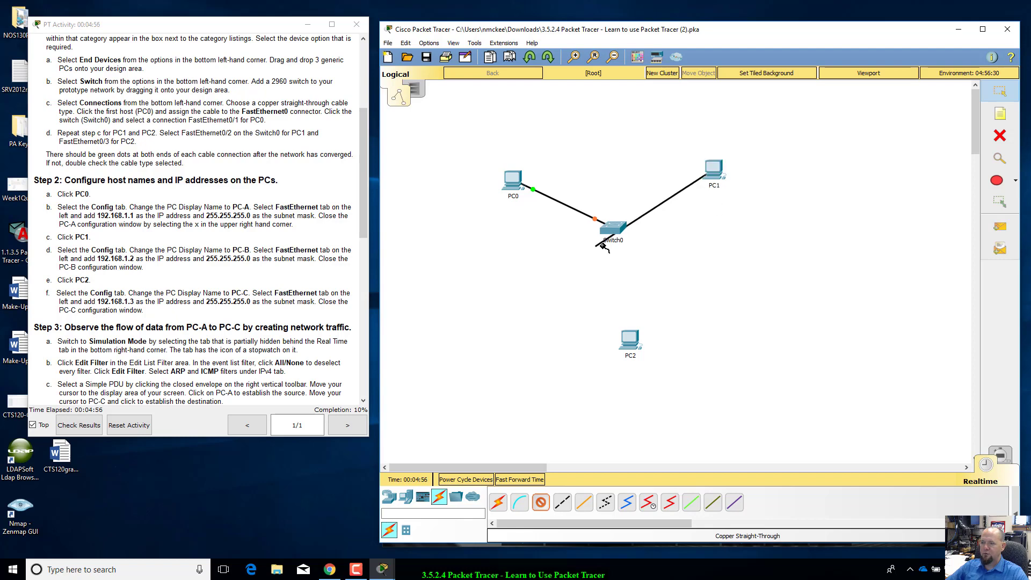
pyautogui.click(614, 229)
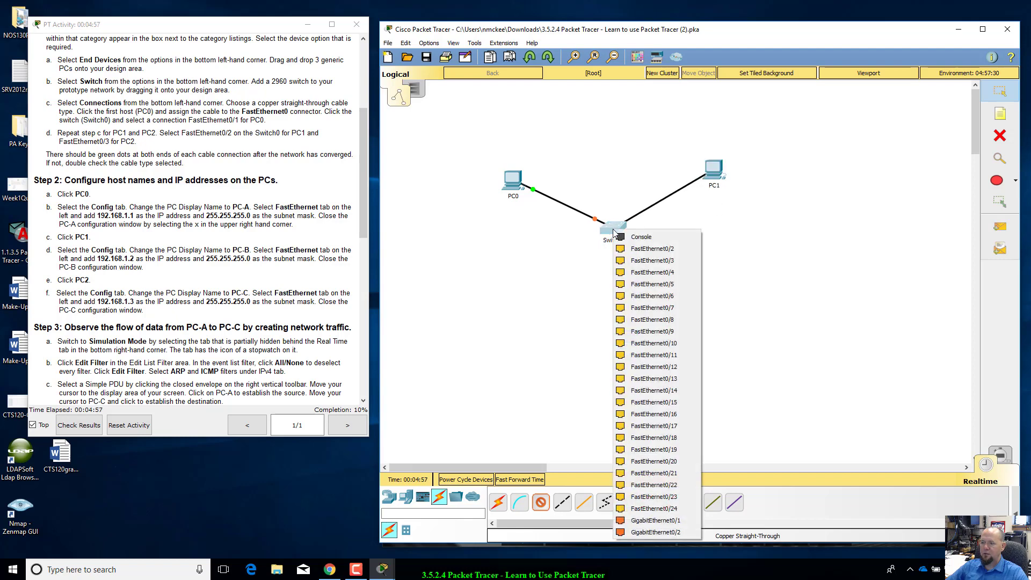
pyautogui.click(644, 252)
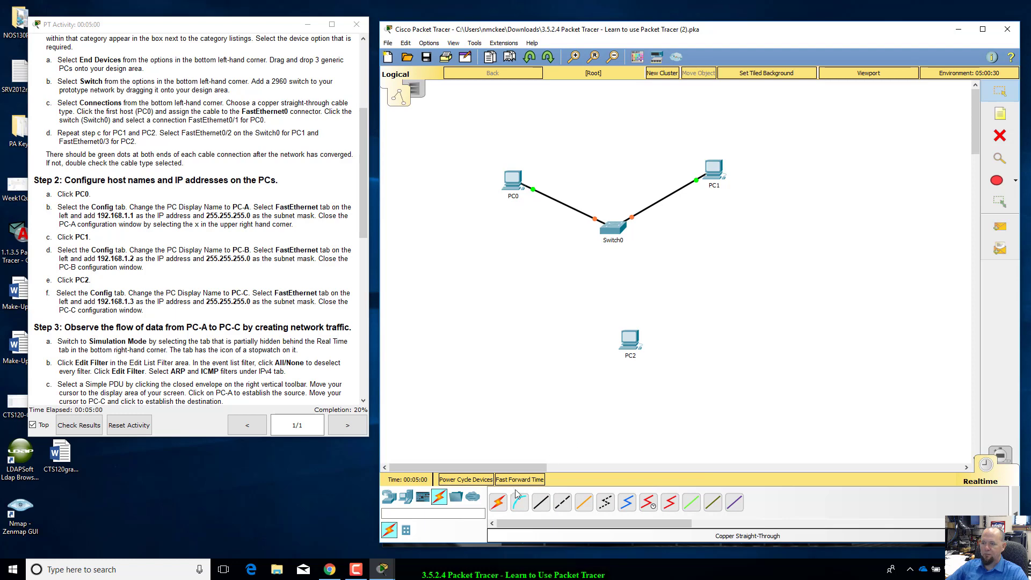
# Connect PC2's FastEthernet0 port to FastEthernet0/3 on Switch0 with a copper straight-through cable
pyautogui.click(541, 502)
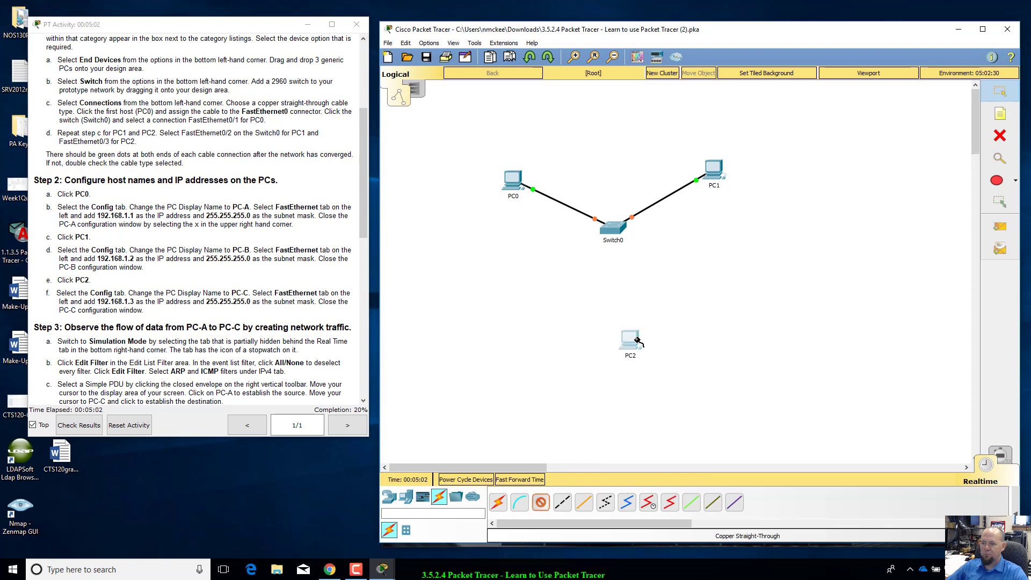
pyautogui.click(637, 340)
pyautogui.click(661, 381)
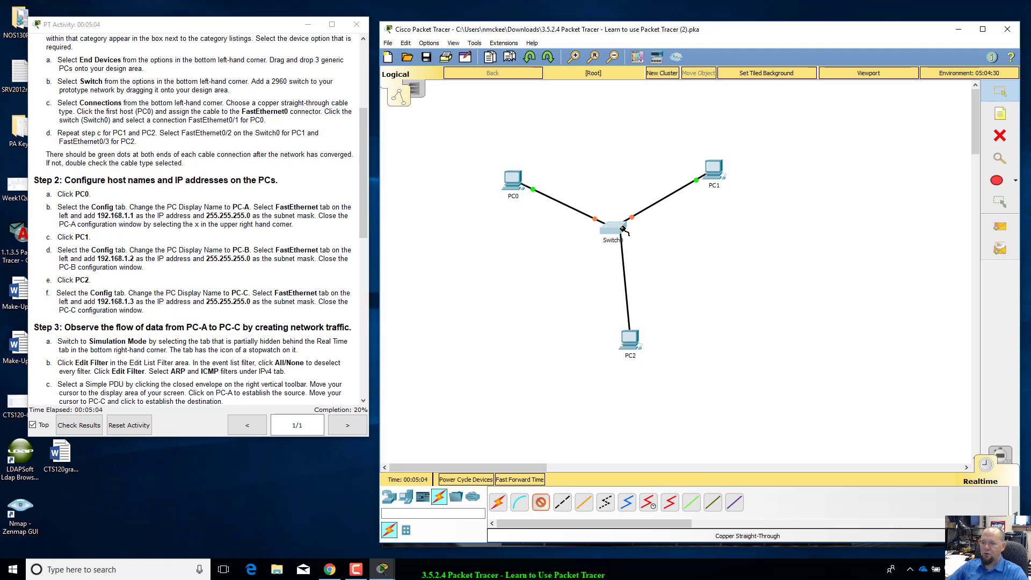
pyautogui.click(623, 230)
pyautogui.click(638, 246)
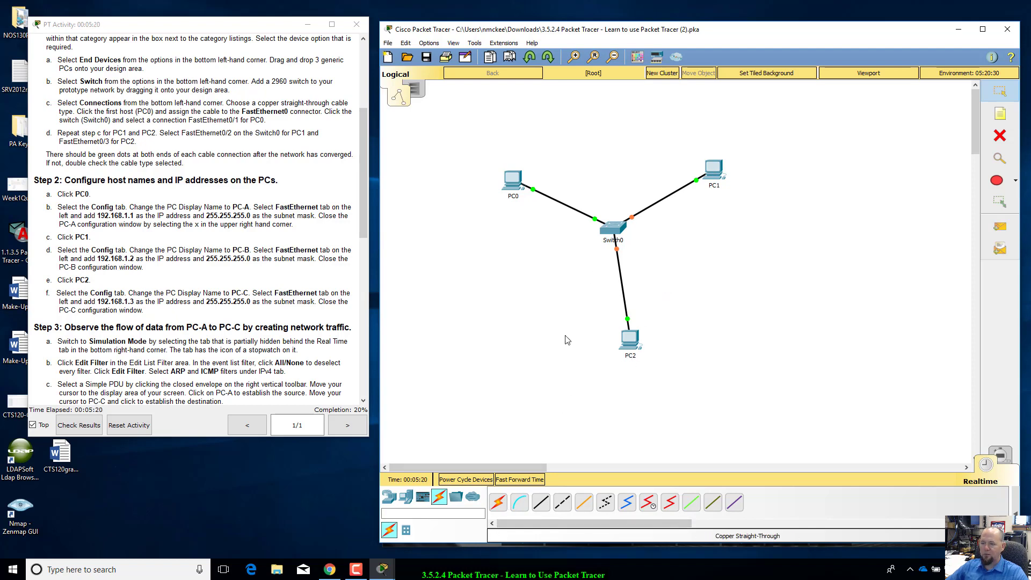
# Fast-forward the network time to speed up link convergence on Switch0, and consult the Step 2 host configuration instructions
pyautogui.click(521, 480)
pyautogui.moveTo(364, 191); pyautogui.dragTo(351, 214)
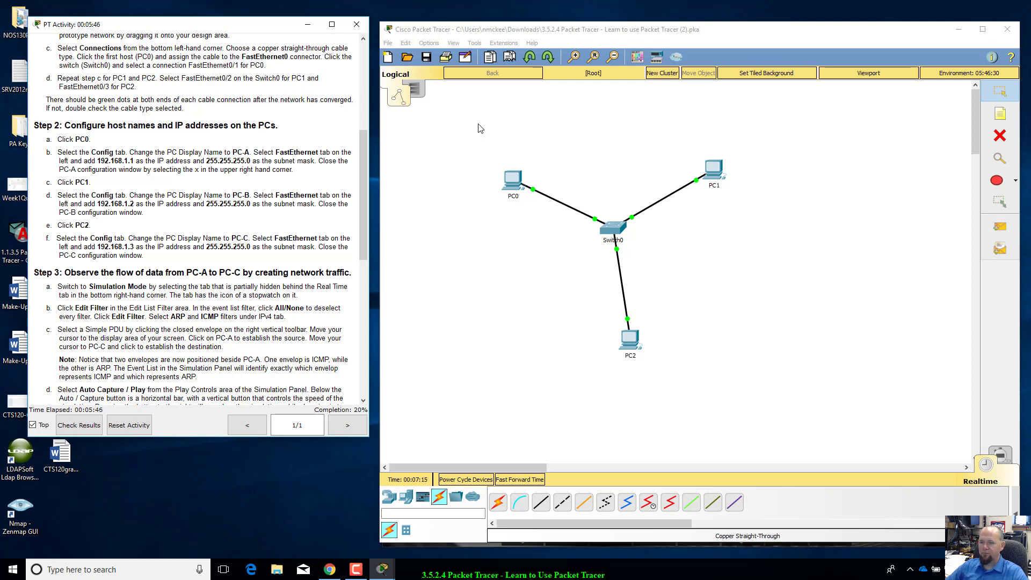
pyautogui.scroll(-2, 237, 270)
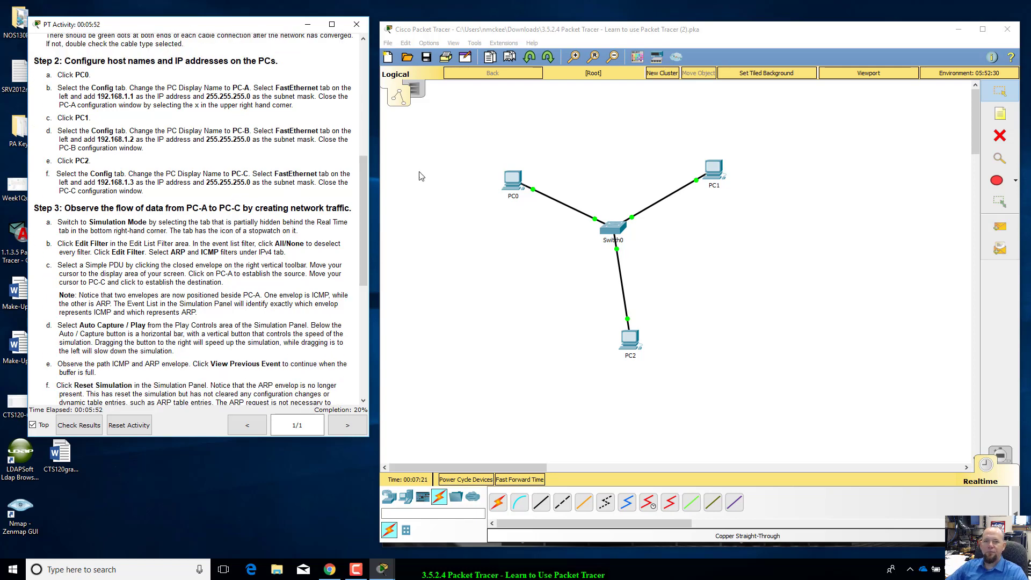
# Change the display name of PC0 to PC-A in its configuration
pyautogui.click(507, 180)
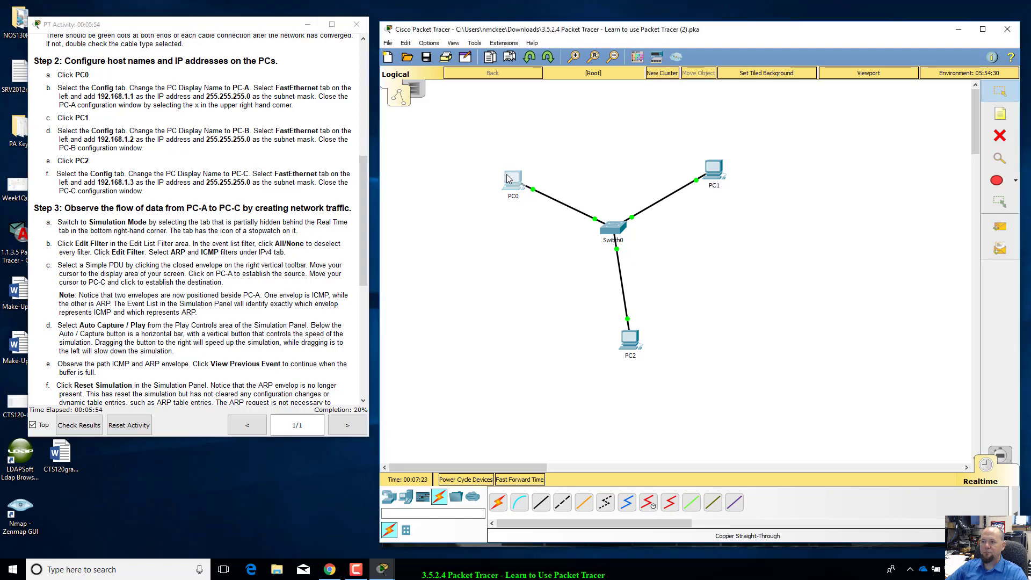
pyautogui.moveTo(539, 90); pyautogui.dragTo(656, 92)
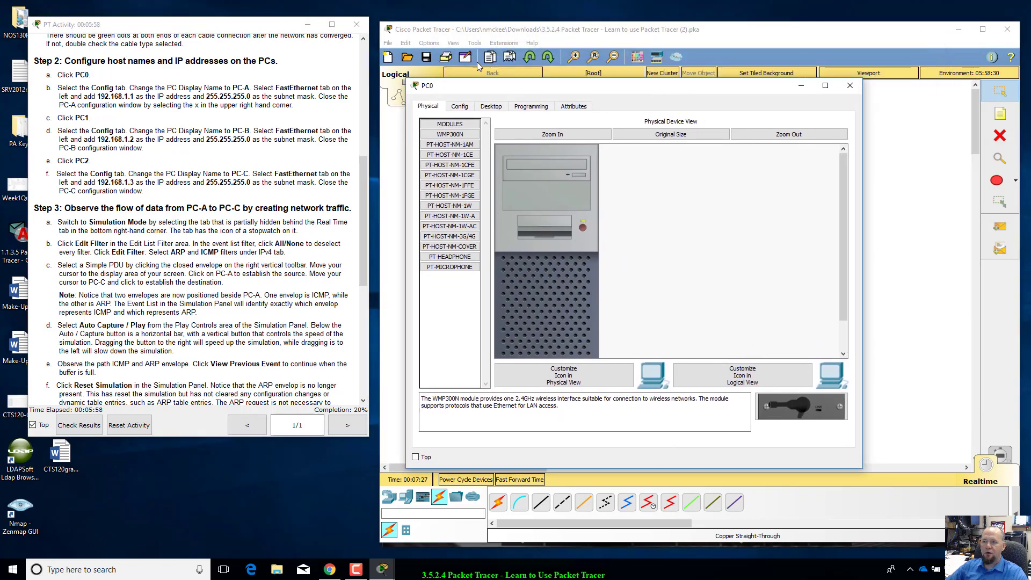
pyautogui.click(459, 106)
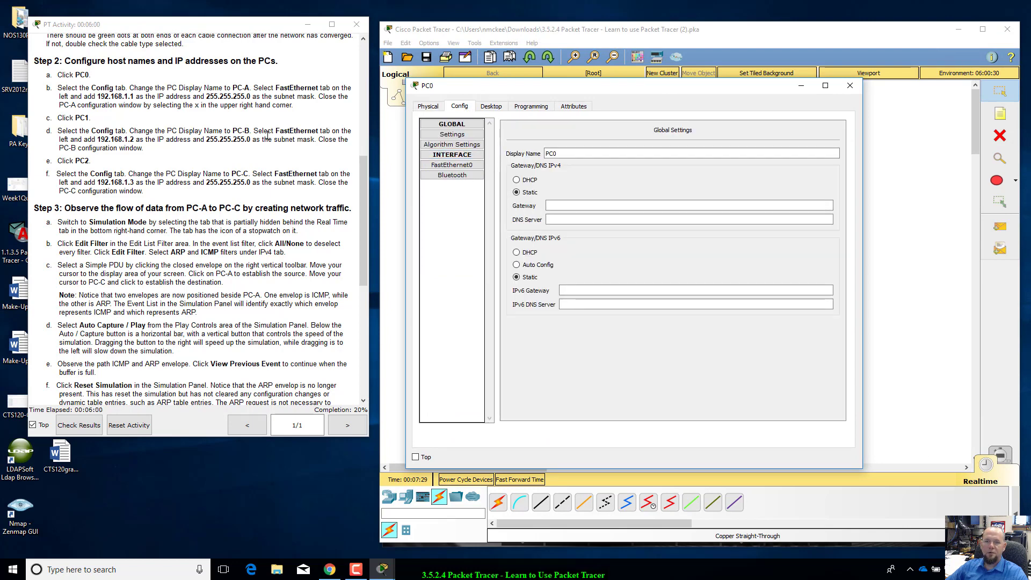
pyautogui.doubleClick(547, 153)
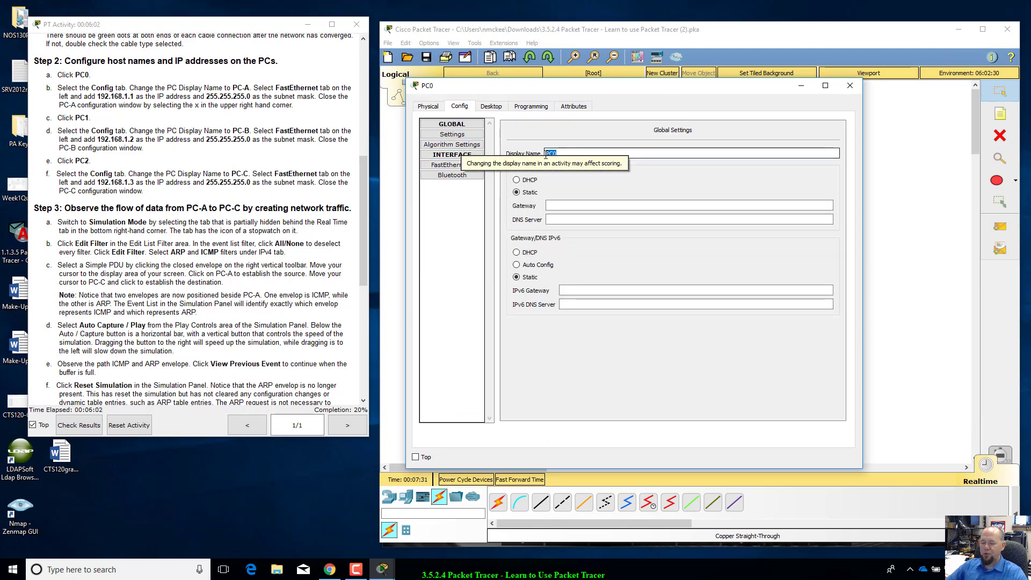
pyautogui.write('PC')
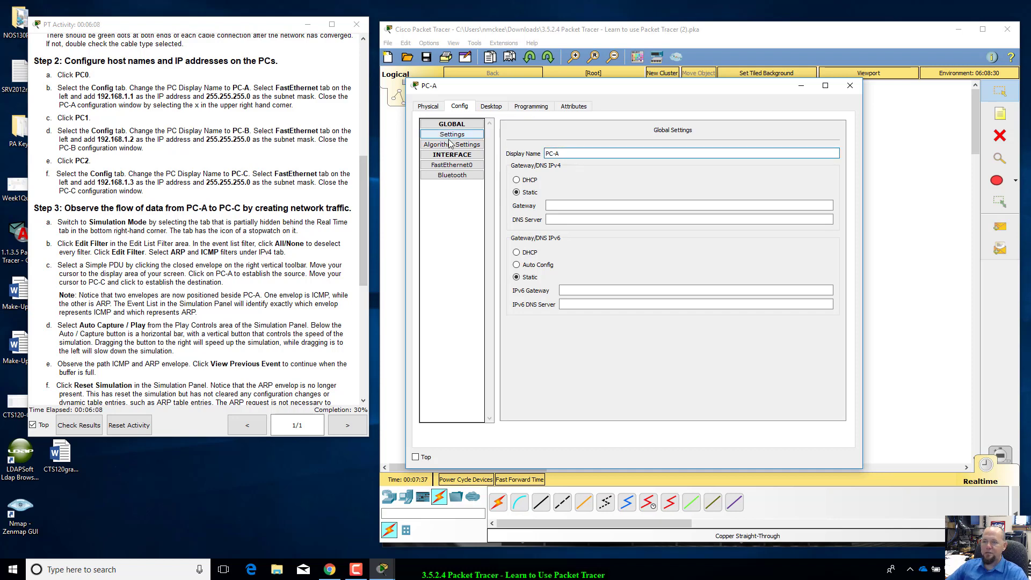
# Assign PC-A's FastEthernet0 the static IP address 192.168.1.1 with subnet mask 255.255.255.0, and close its configuration window
pyautogui.click(443, 167)
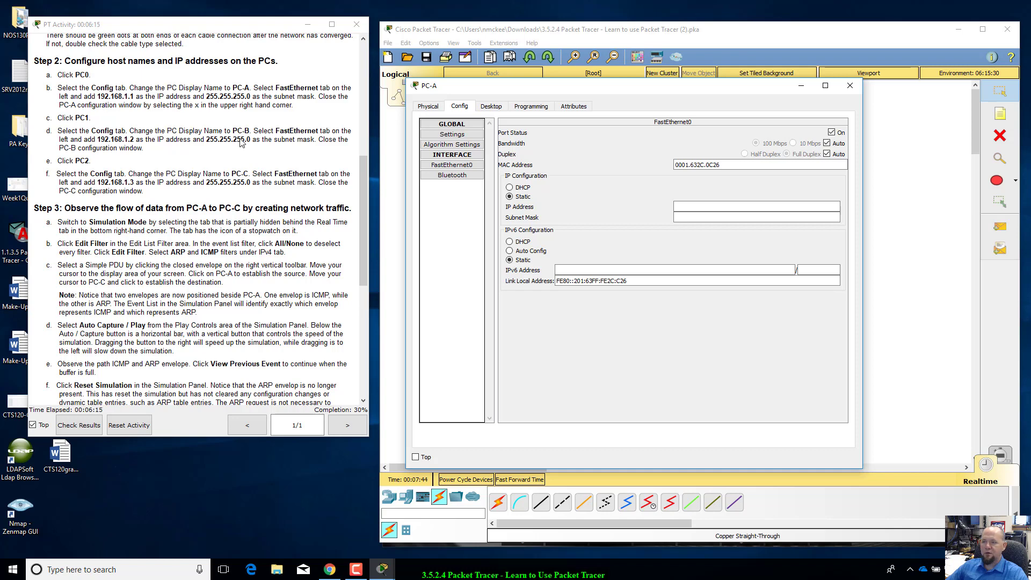
pyautogui.click(681, 205)
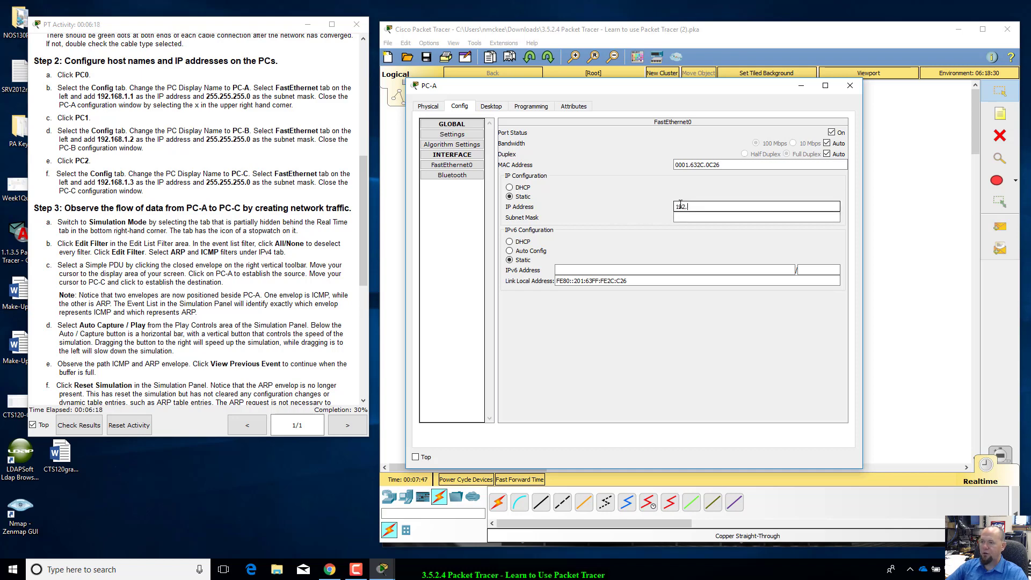
pyautogui.write('192.168.')
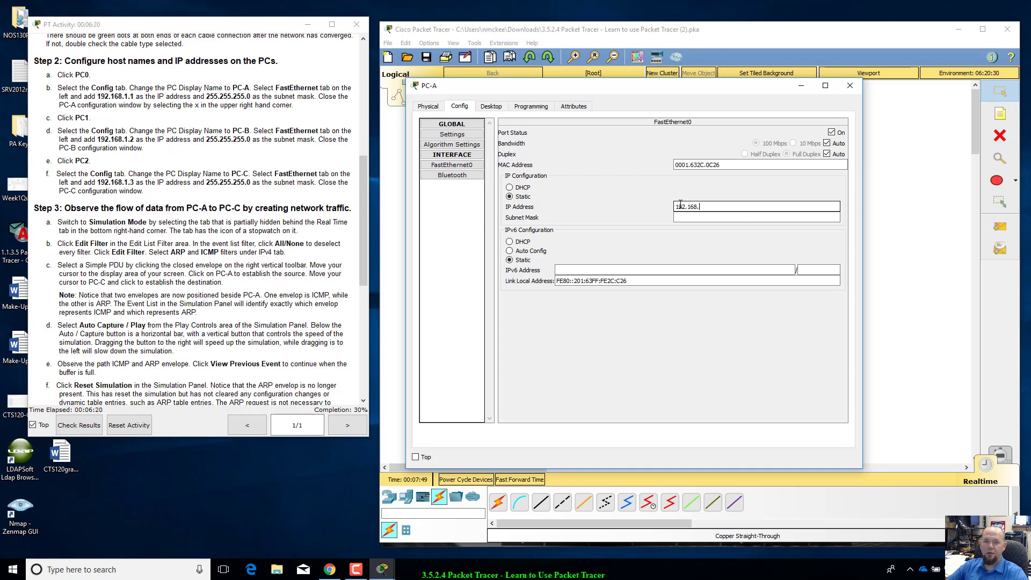
pyautogui.write('1.1')
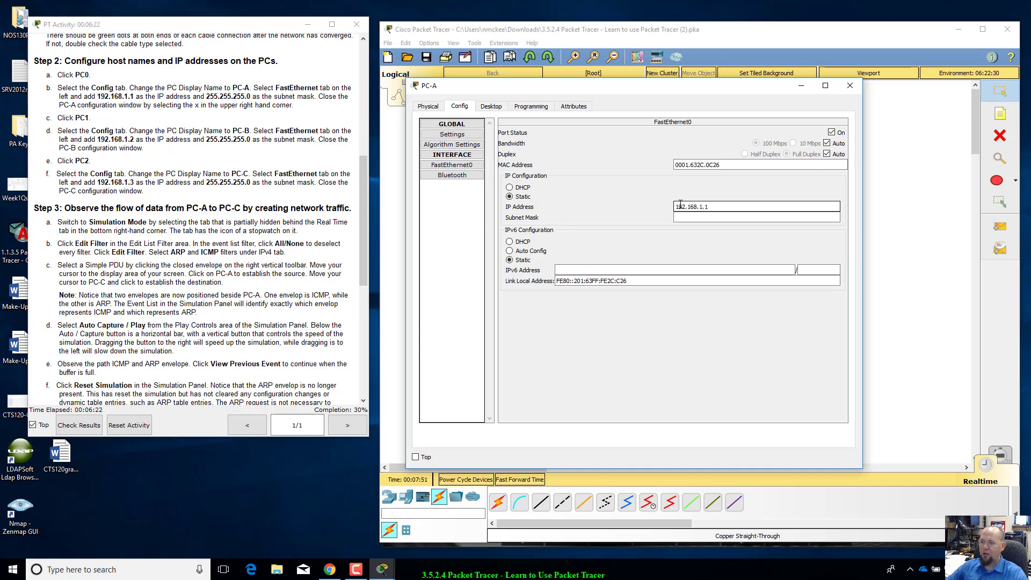
pyautogui.press('Tab')
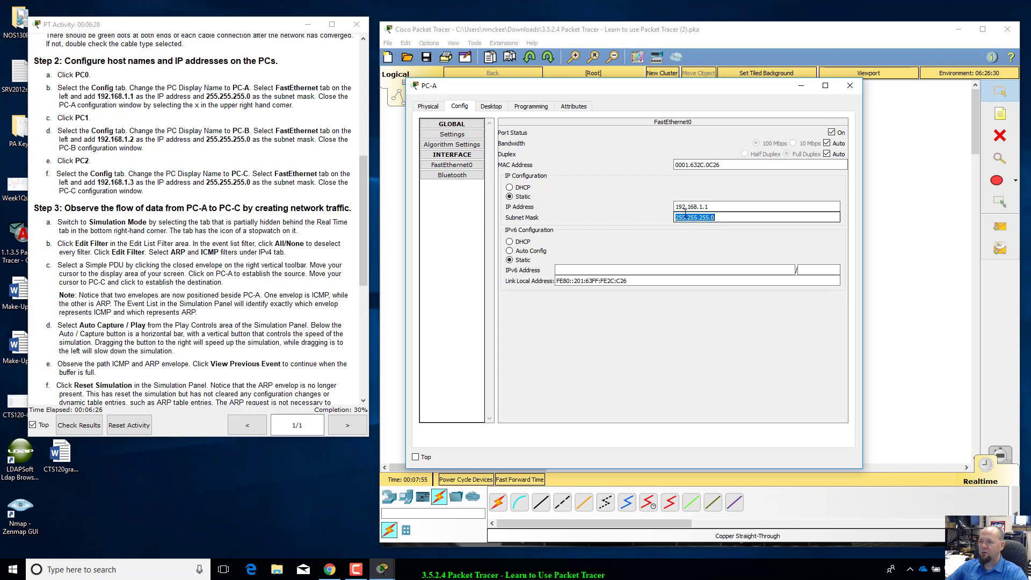
pyautogui.click(716, 217)
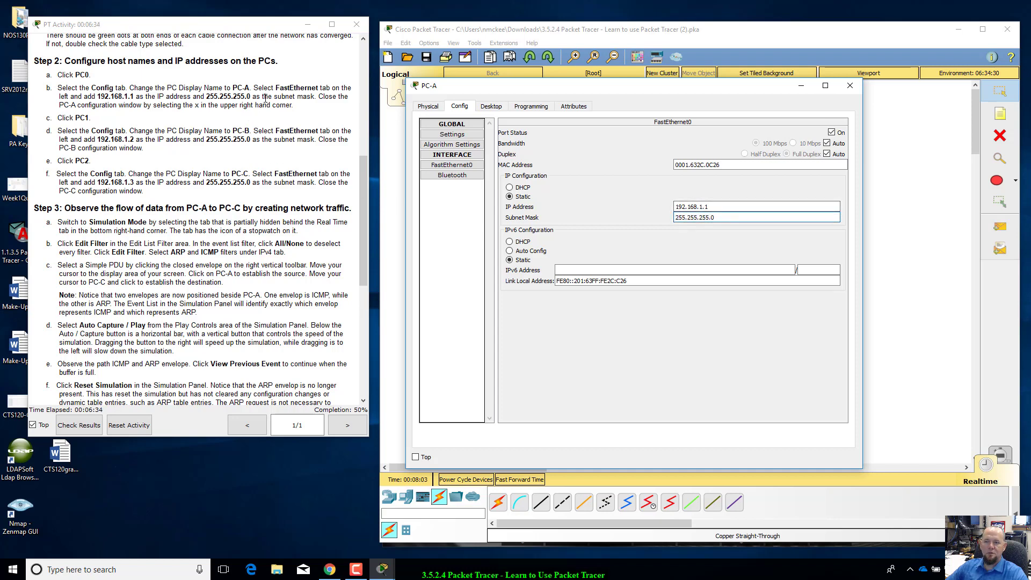
pyautogui.click(850, 86)
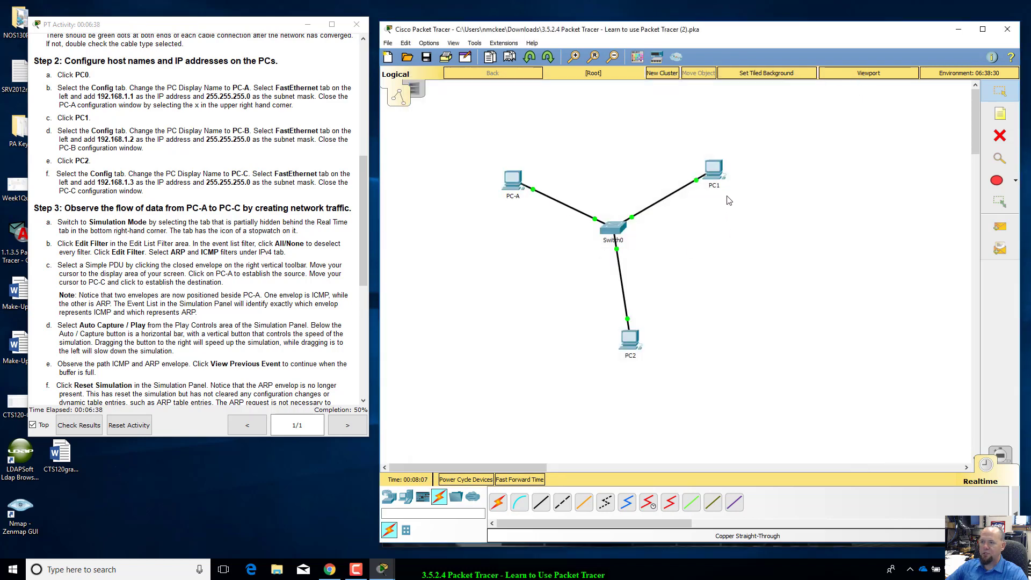
# Change the display name of PC1 to PC-B in its configuration
pyautogui.click(718, 171)
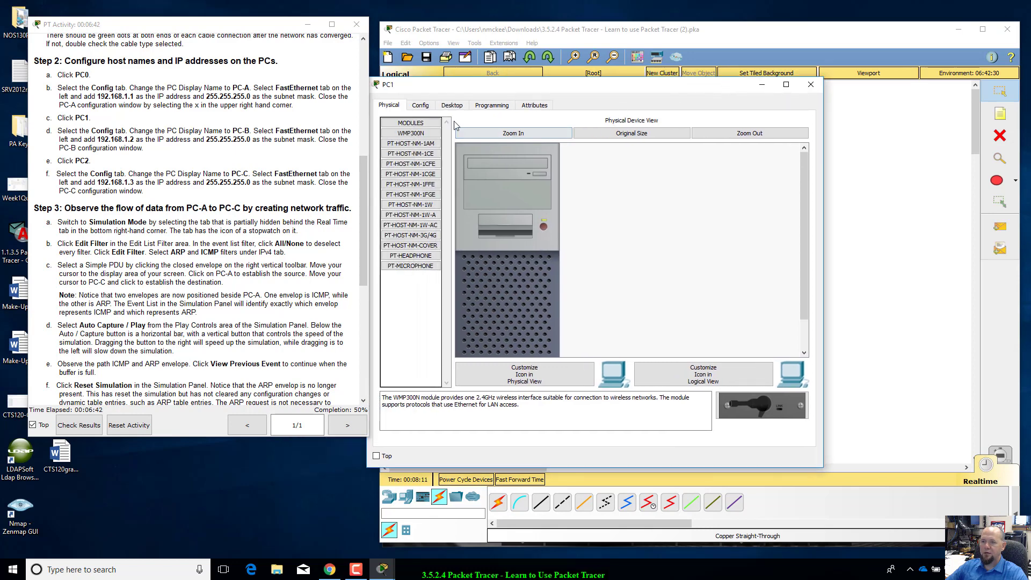
pyautogui.click(421, 105)
pyautogui.click(517, 153)
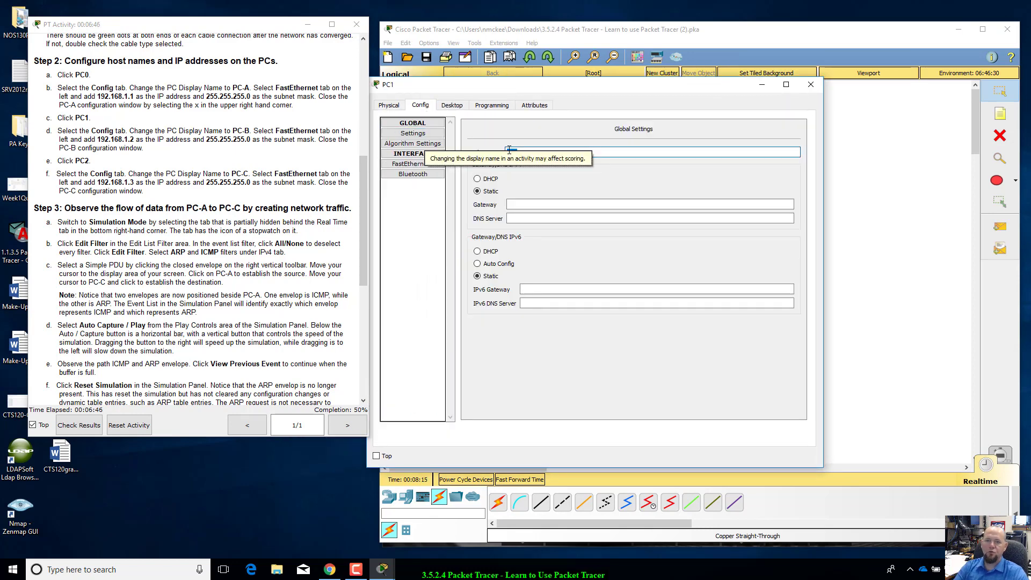
pyautogui.write('PC-')
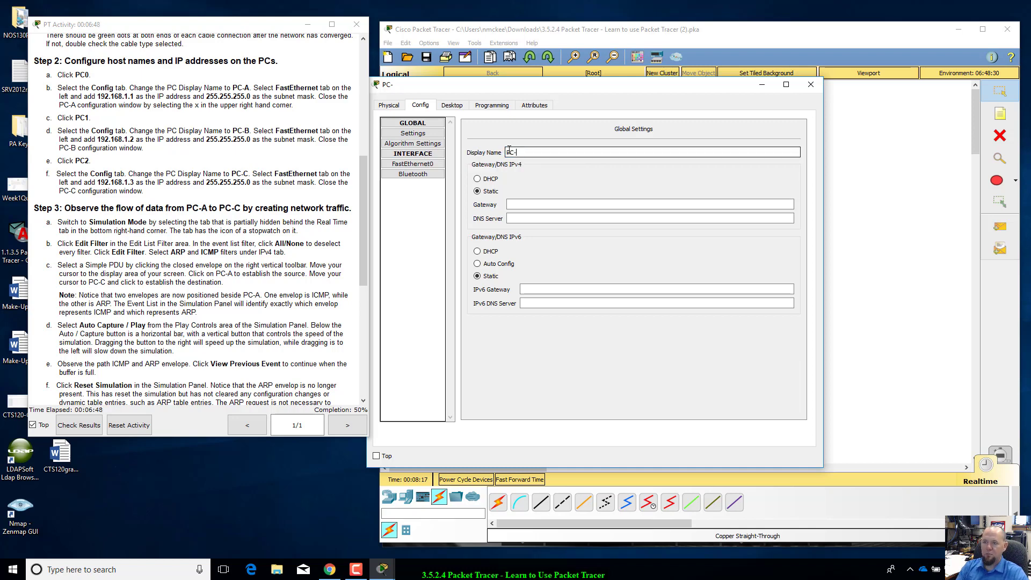
pyautogui.write('B')
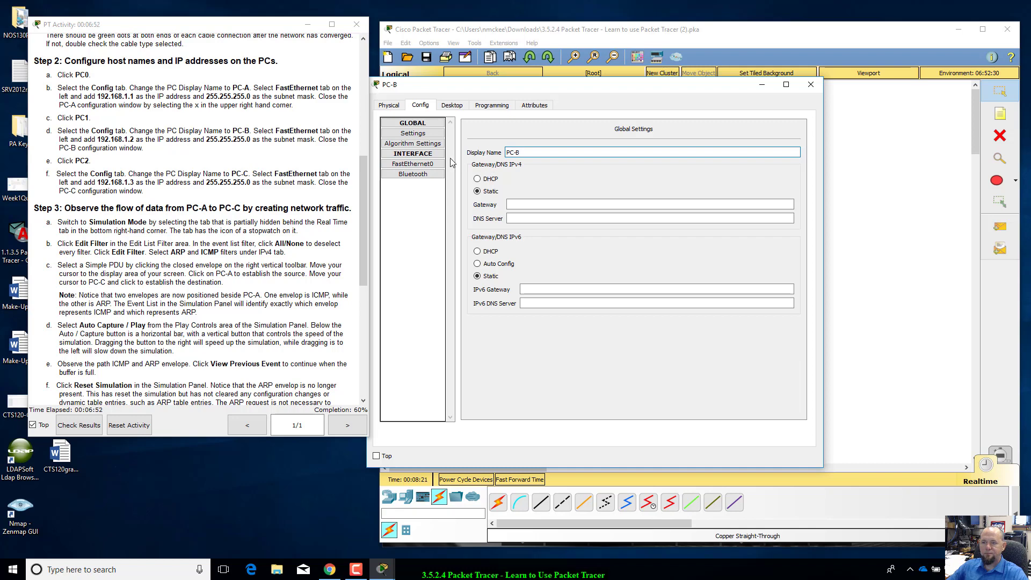
# Assign PC-B's FastEthernet0 the static IP address 192.168.1.2 with subnet mask 255.255.255.0, and close its configuration window
pyautogui.click(425, 164)
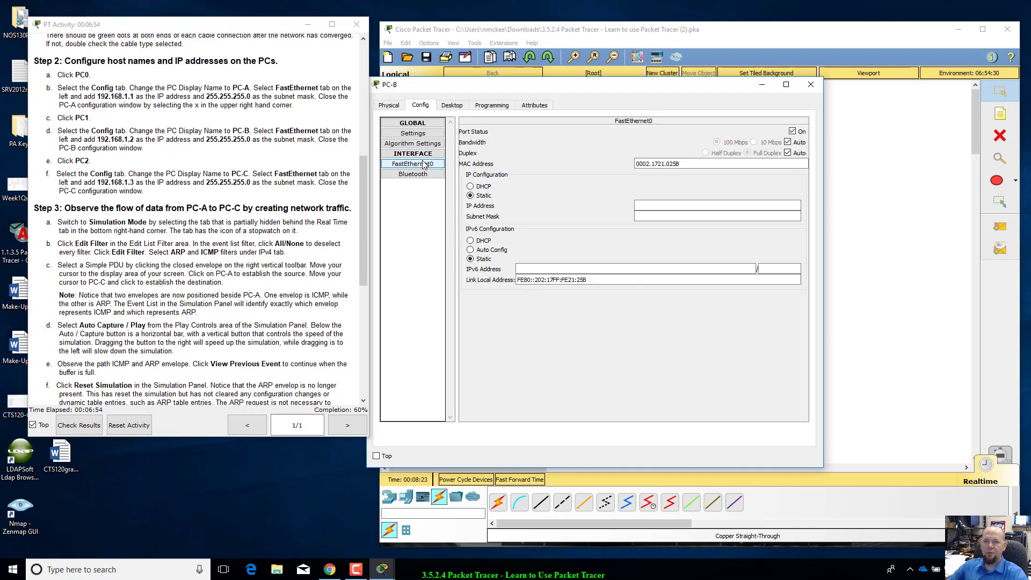
pyautogui.click(652, 205)
pyautogui.write('192.168.')
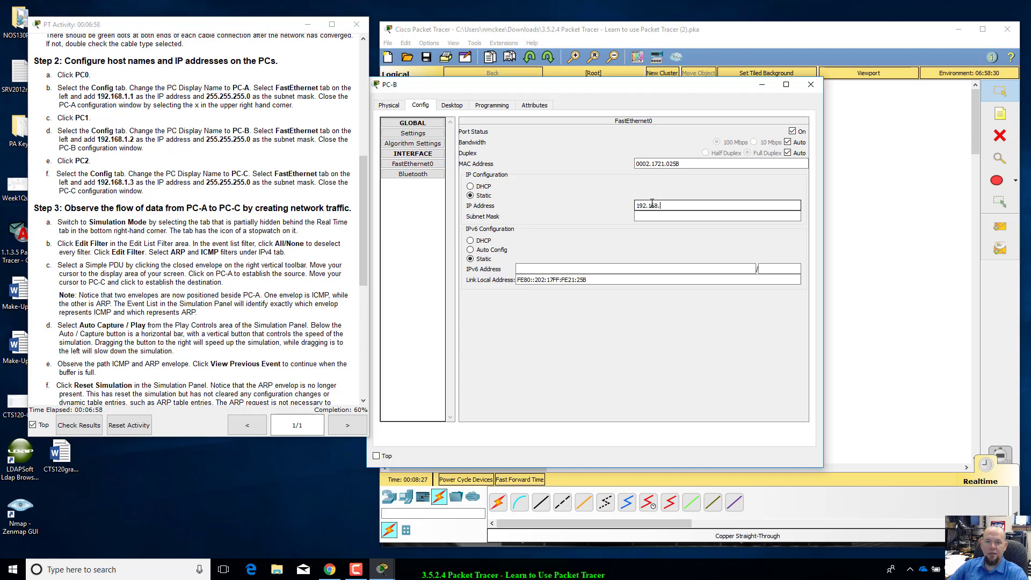
pyautogui.write('1.2')
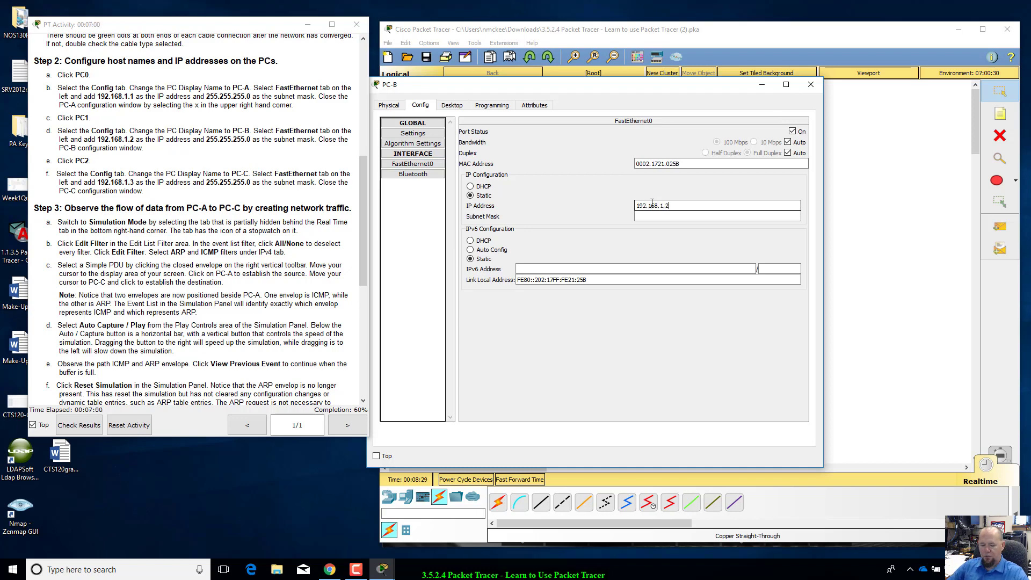
pyautogui.press('Tab')
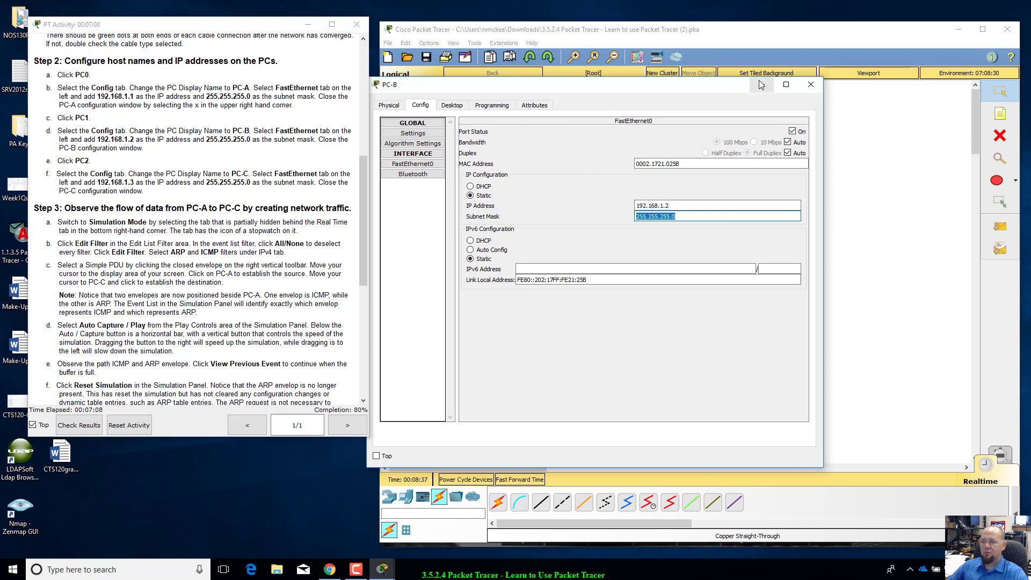
pyautogui.click(810, 86)
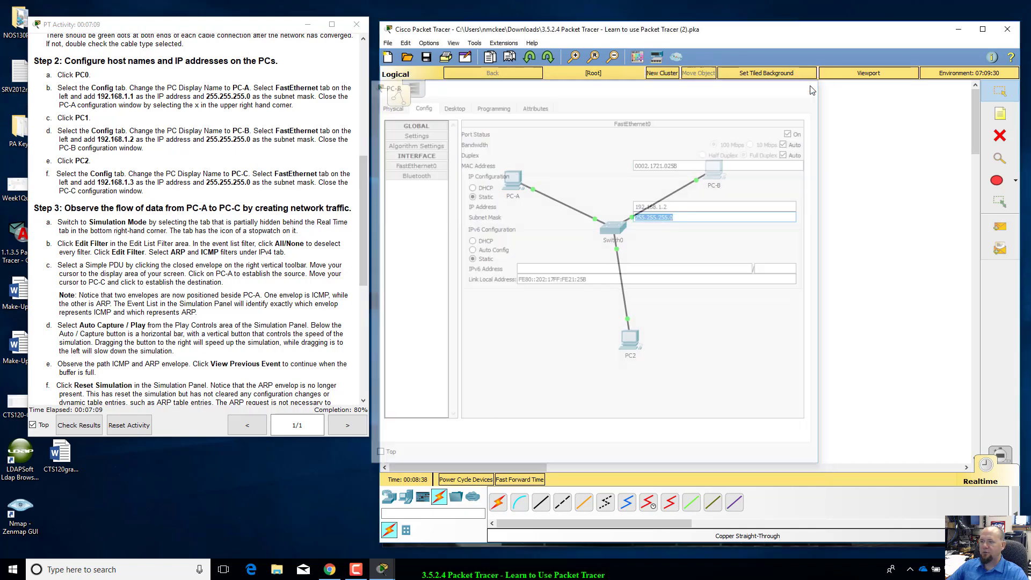
# Change the display name of PC2 to PC-C in its configuration
pyautogui.click(627, 347)
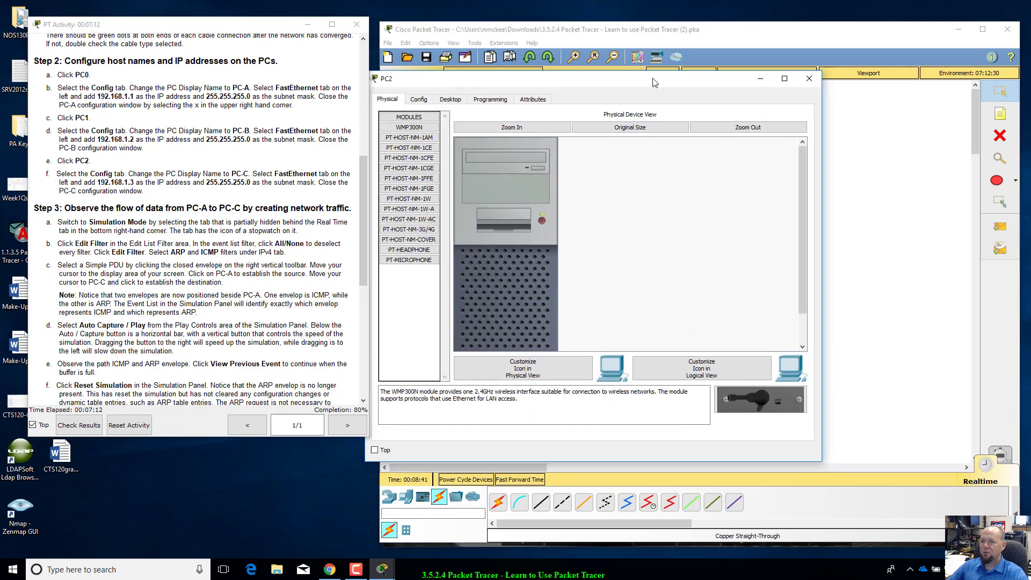
pyautogui.click(482, 120)
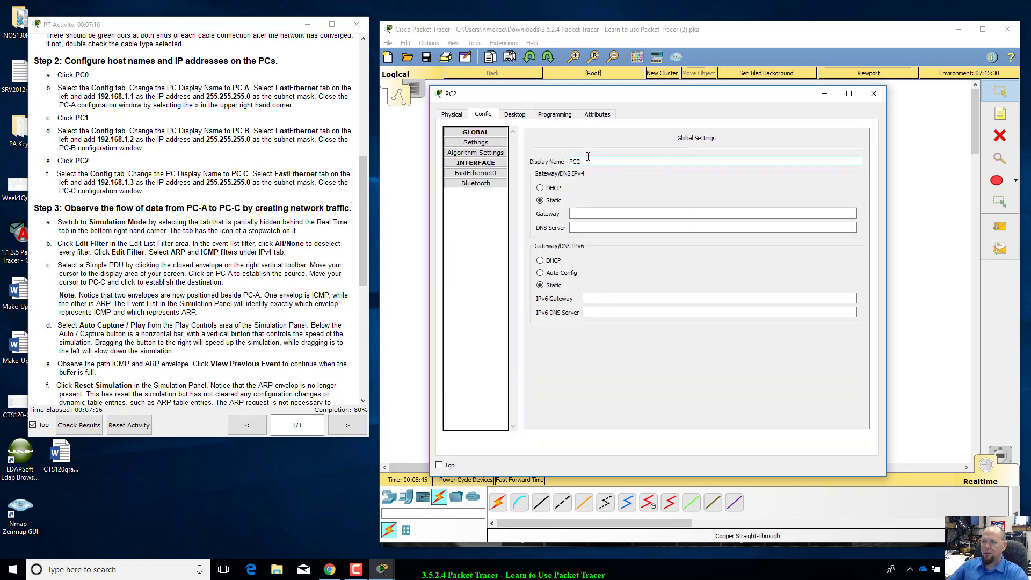
pyautogui.click(587, 164)
pyautogui.moveTo(589, 163); pyautogui.dragTo(568, 163)
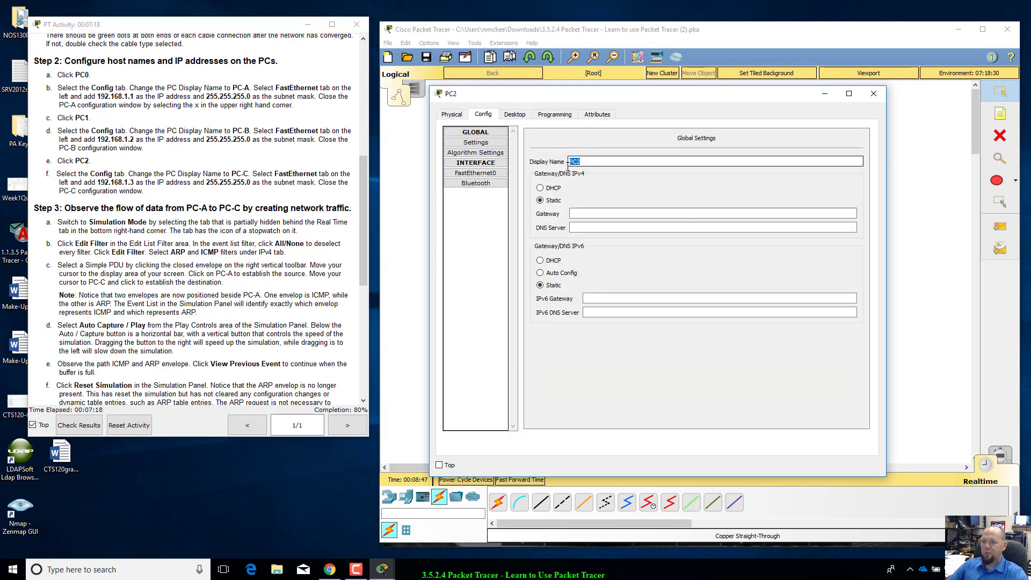
pyautogui.write('PC')
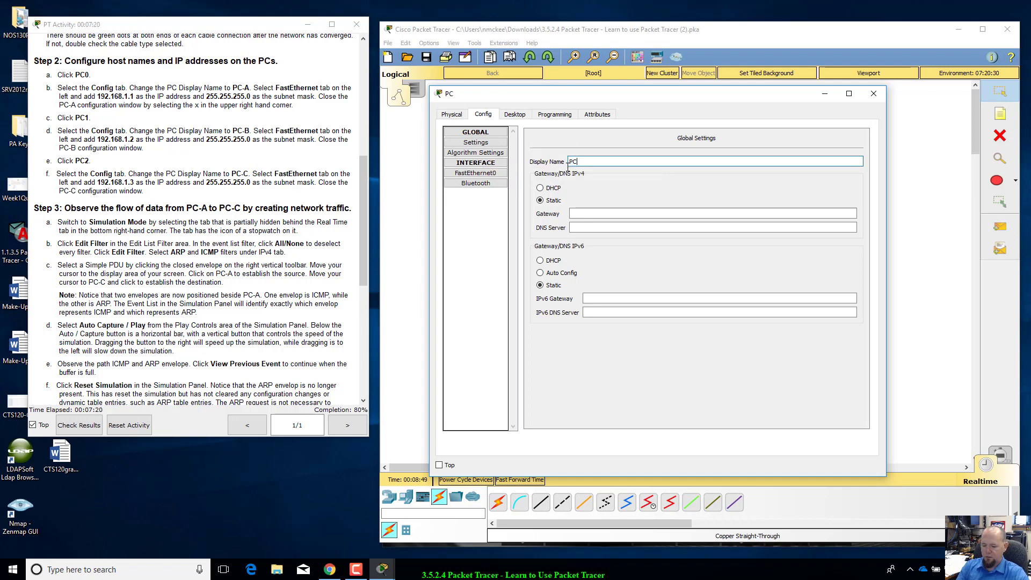
pyautogui.write('-C')
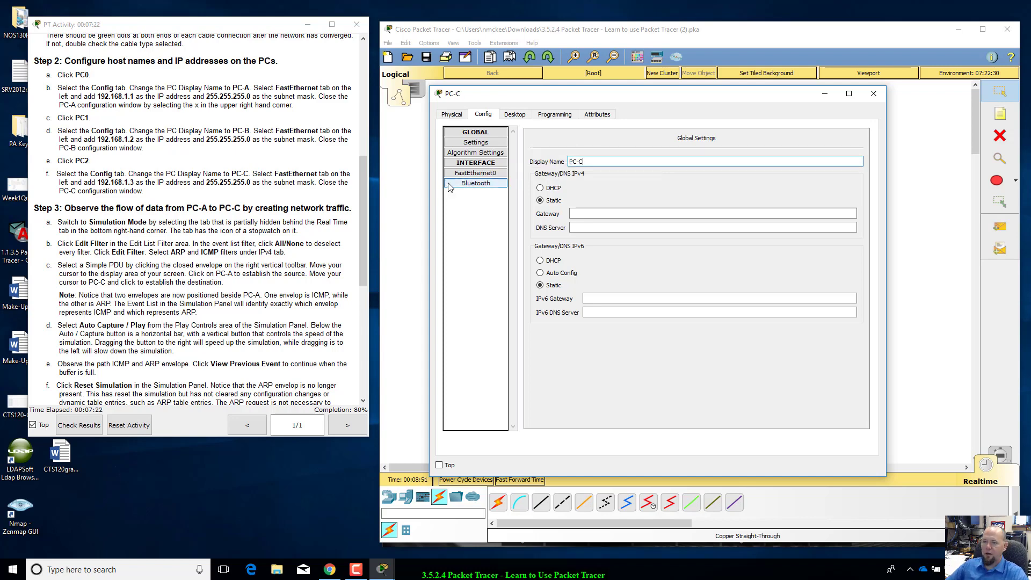
# Assign PC-C's FastEthernet0 the static IP address 192.168.1.3 with subnet mask 255.255.255.0, and close its configuration window
pyautogui.click(470, 173)
pyautogui.click(709, 215)
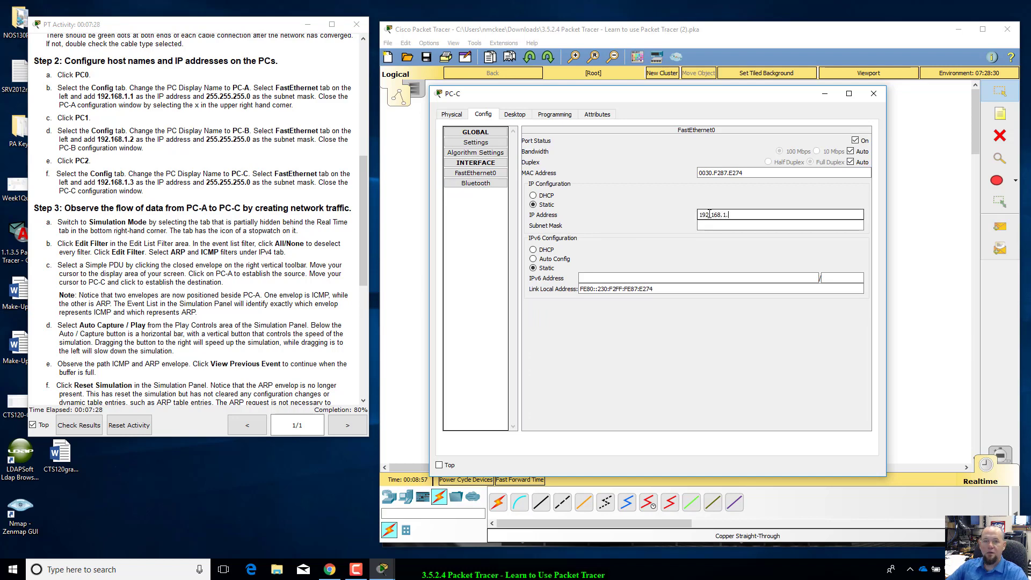
pyautogui.write('192.168.1.3')
pyautogui.press('Tab')
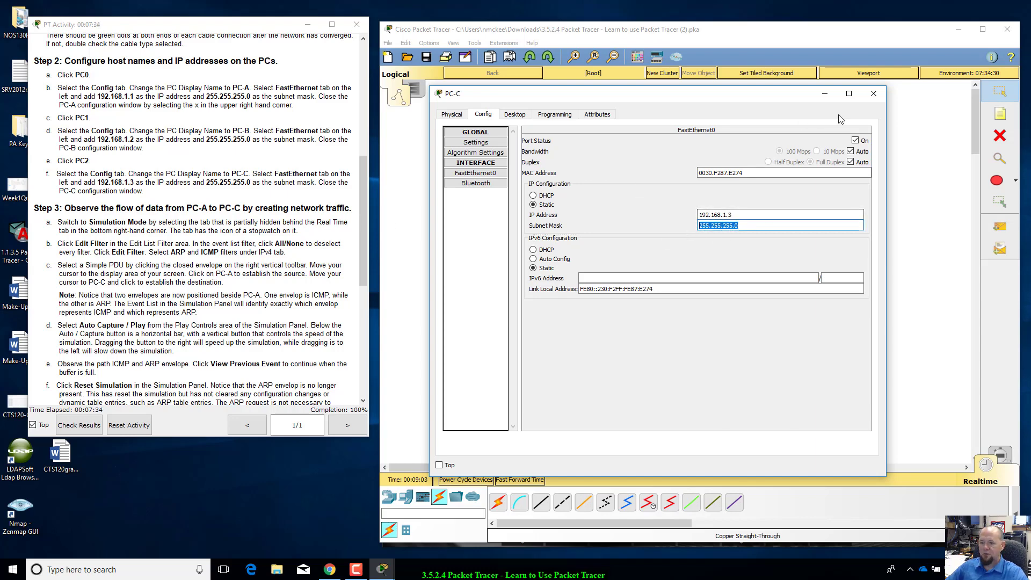
pyautogui.click(875, 94)
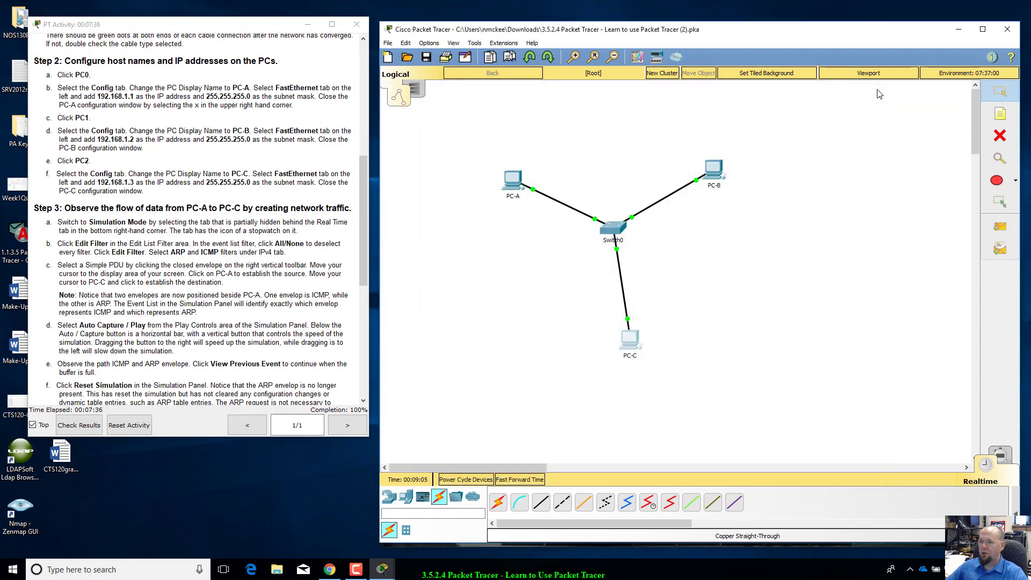
# Following the Step 3 instructions, switch the network to Simulation mode and widen the Simulation Panel to show all event list columns
pyautogui.click(344, 415)
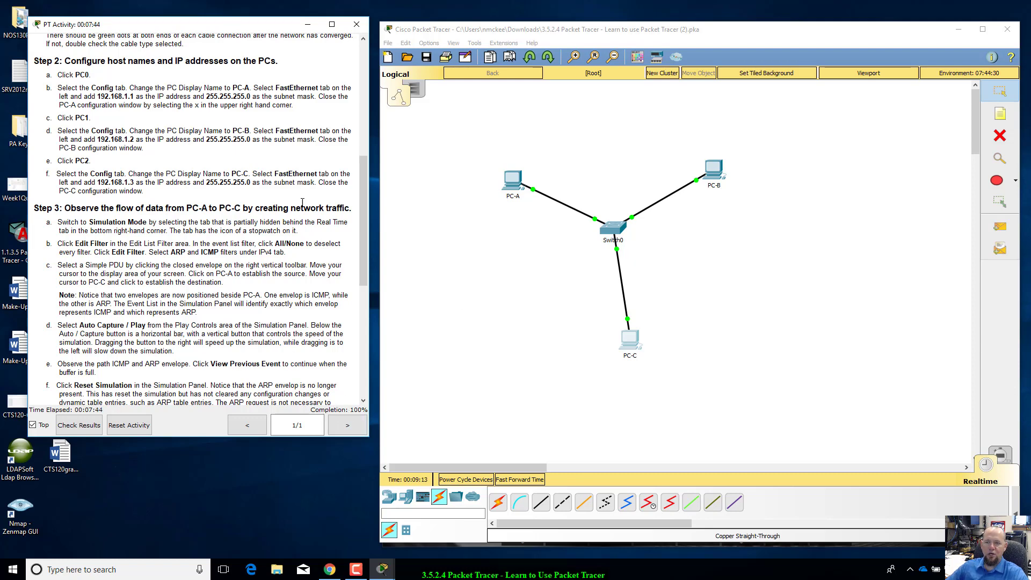
pyautogui.moveTo(363, 192); pyautogui.dragTo(366, 192)
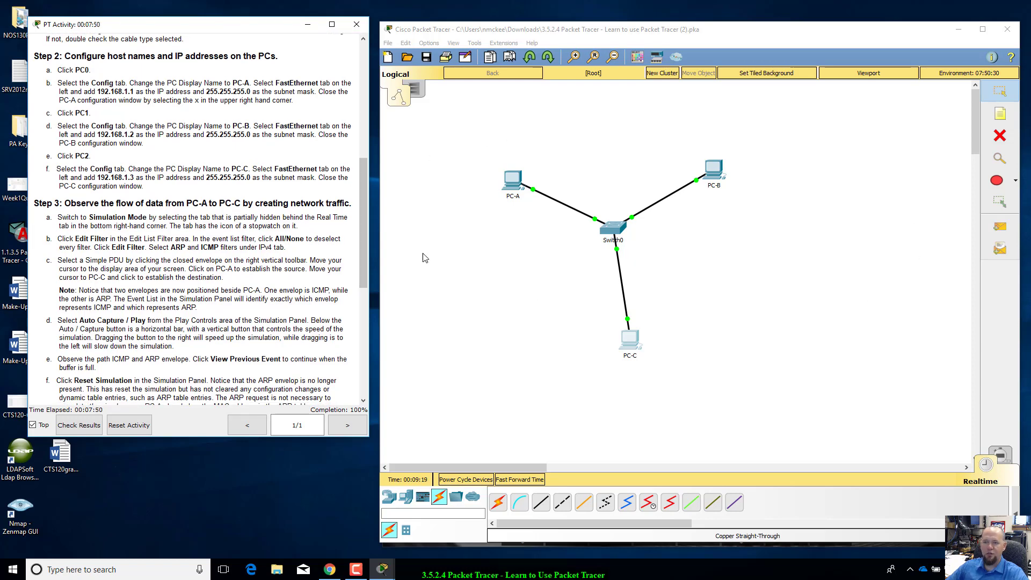
pyautogui.scroll(-6, 360, 221)
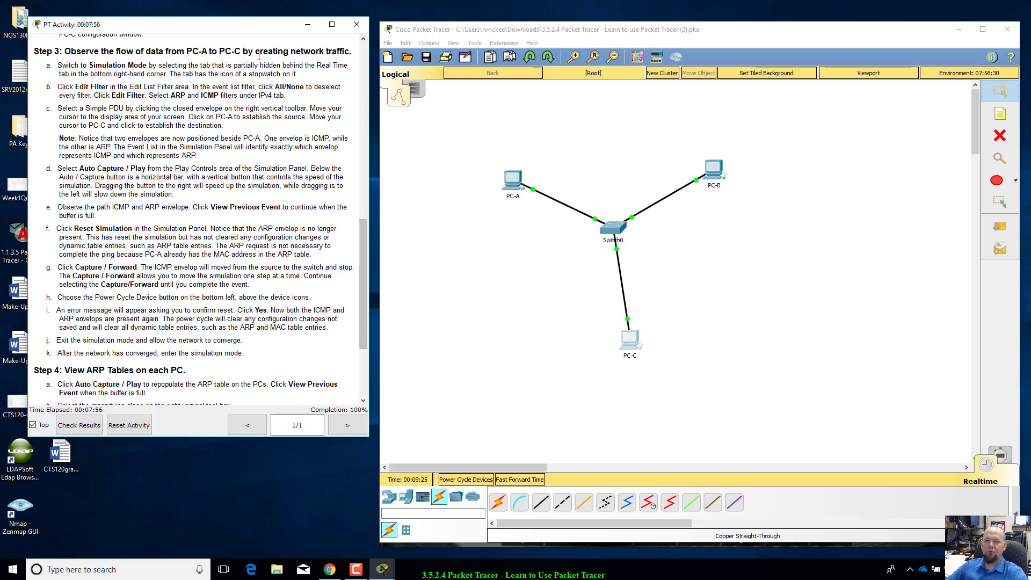
pyautogui.moveTo(364, 249); pyautogui.dragTo(364, 254)
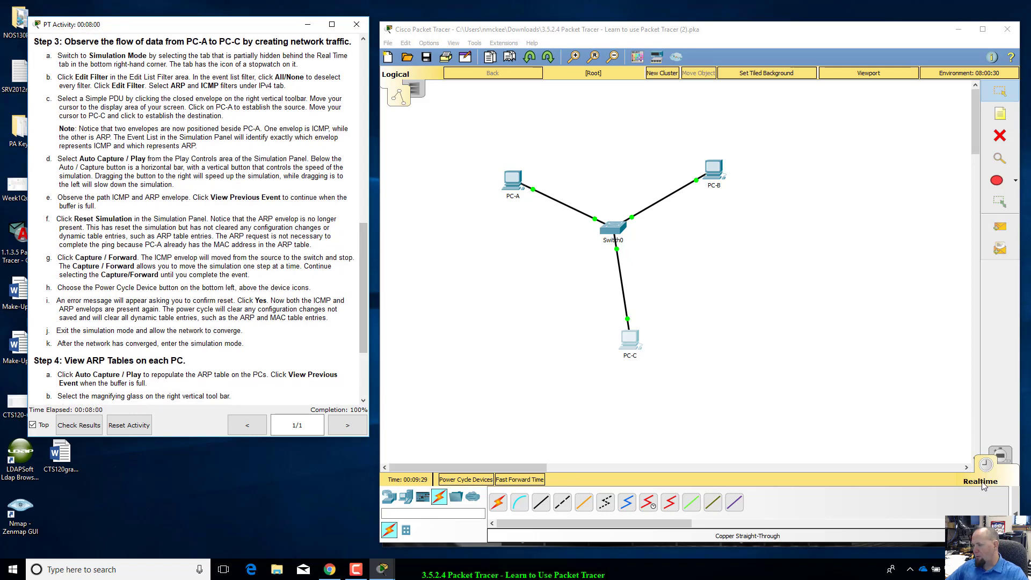
pyautogui.click(1006, 455)
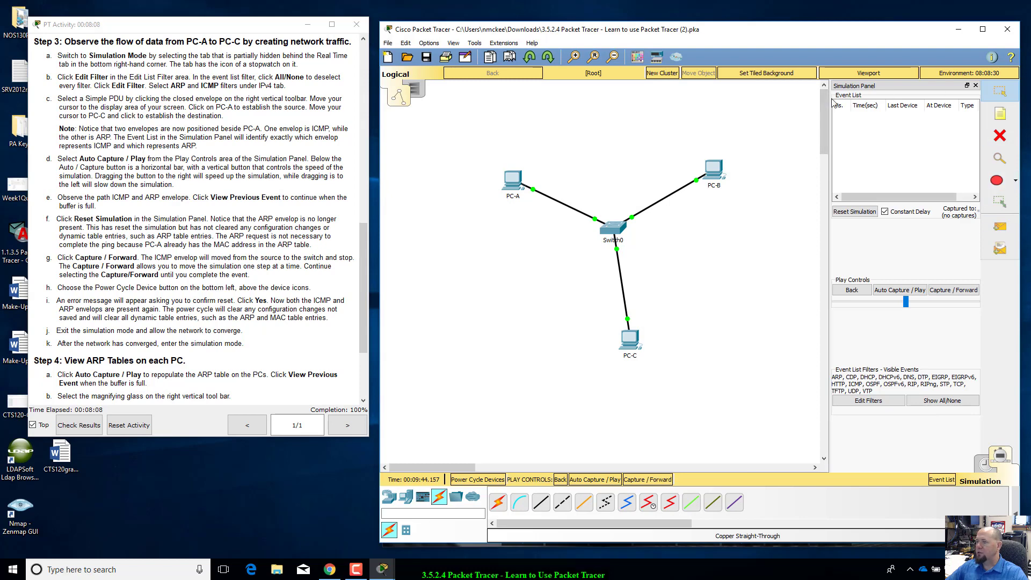
pyautogui.moveTo(829, 98); pyautogui.dragTo(770, 106)
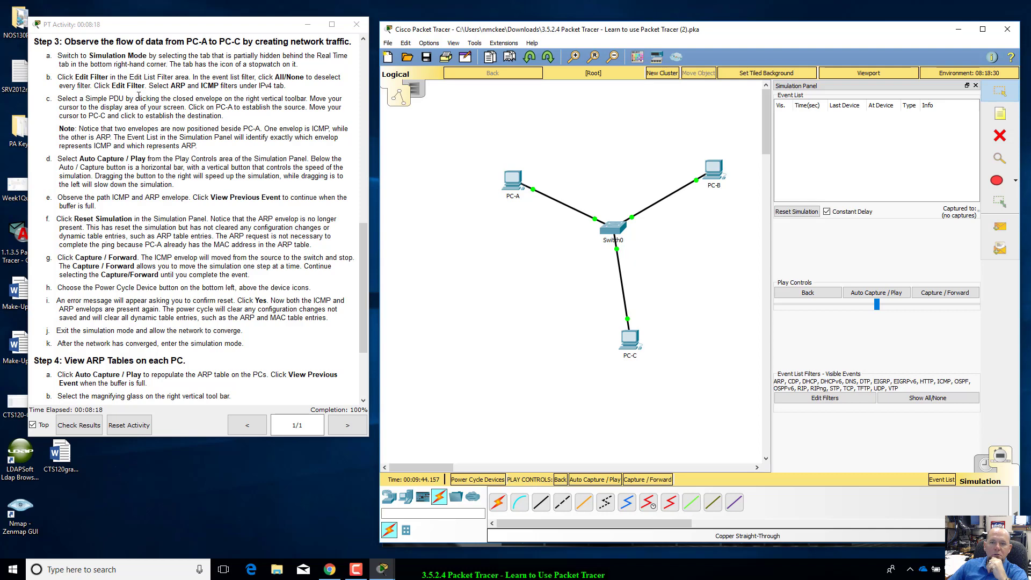
# Hide all event types in the event list filters and make only ARP and ICMP visible
pyautogui.scroll(-1, 139, 96)
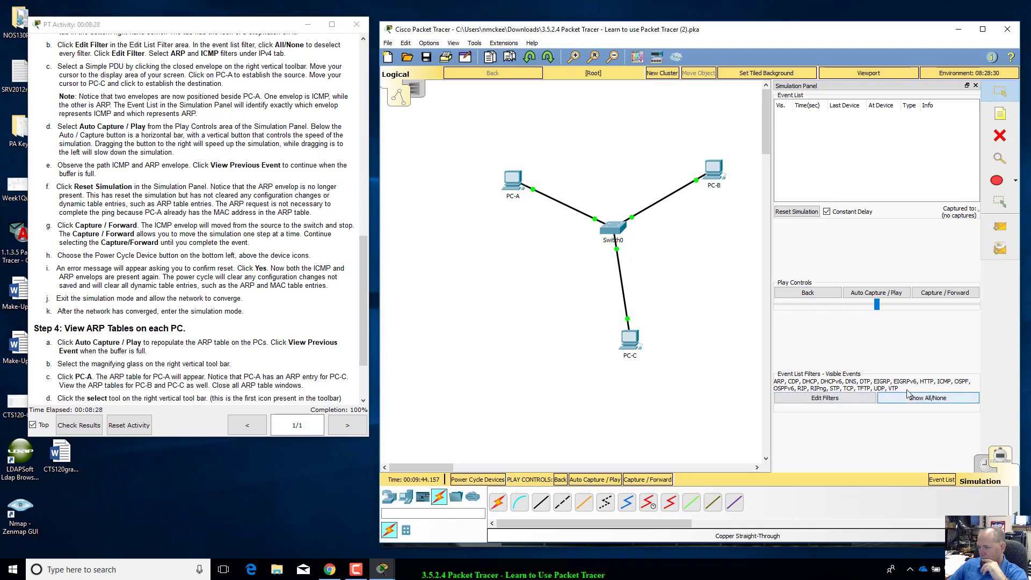
pyautogui.click(938, 401)
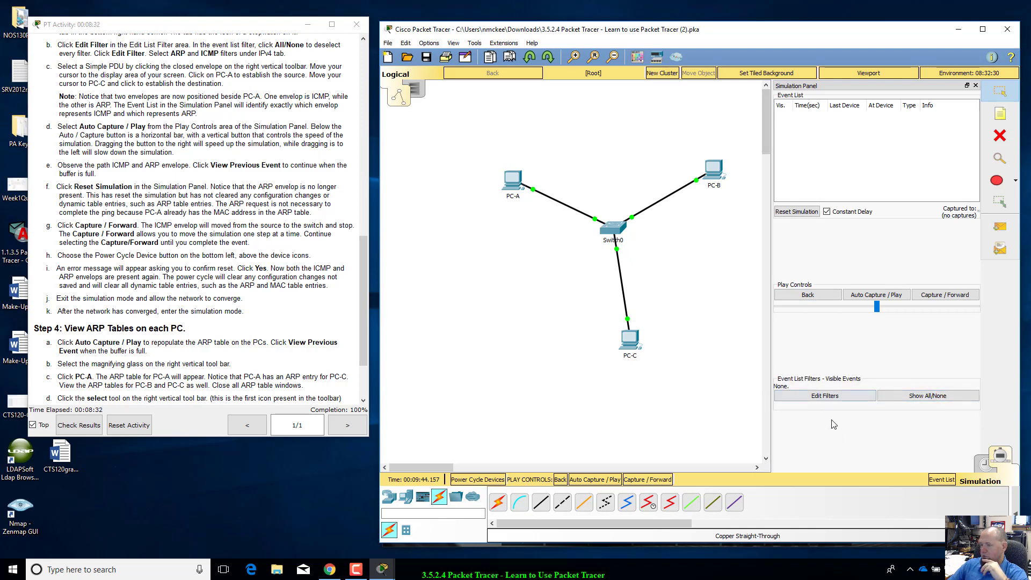
pyautogui.click(835, 397)
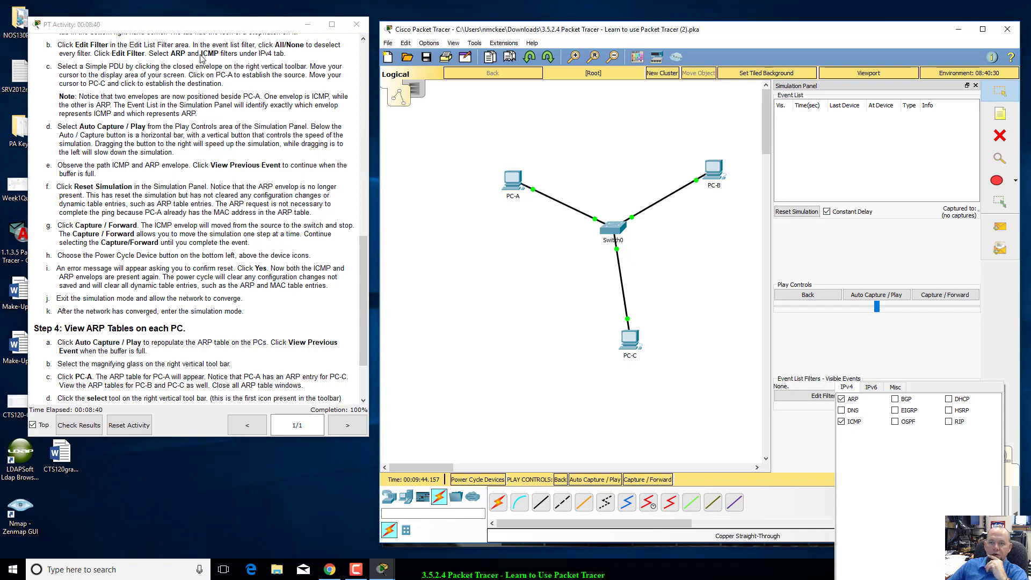
pyautogui.click(811, 428)
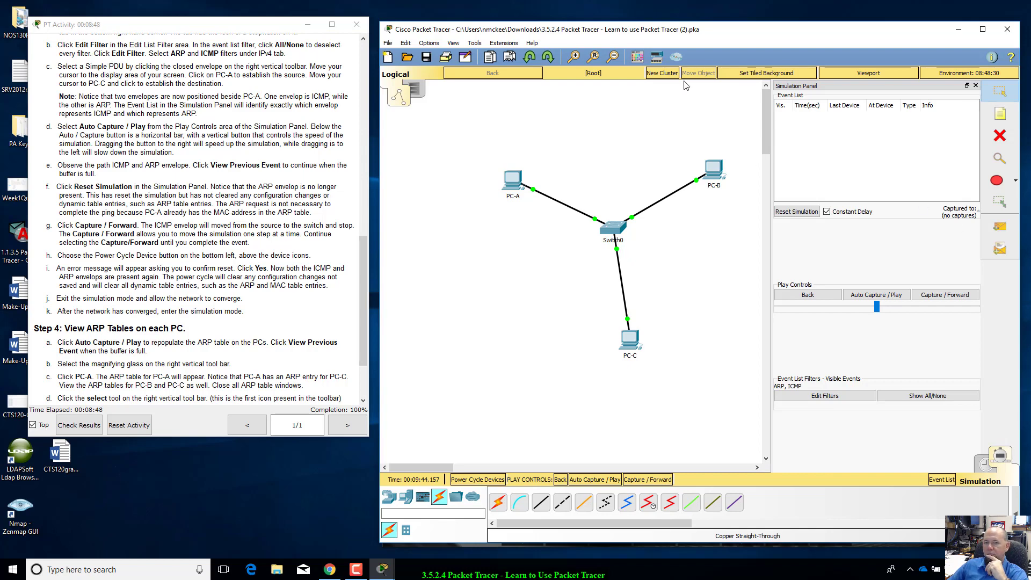
# Add a Simple PDU with PC-A as the source and PC-C as the destination
pyautogui.click(1004, 232)
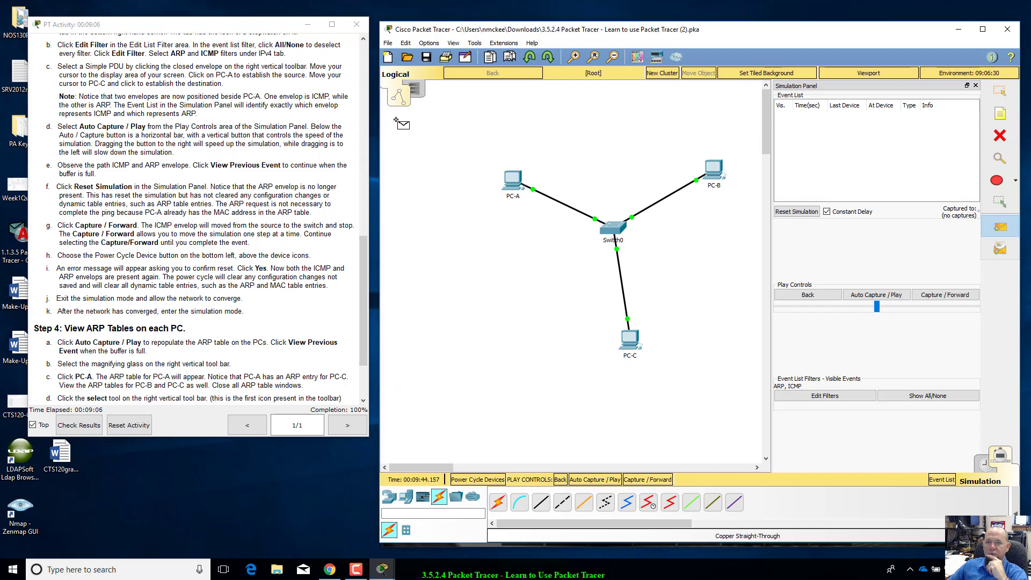
pyautogui.click(510, 187)
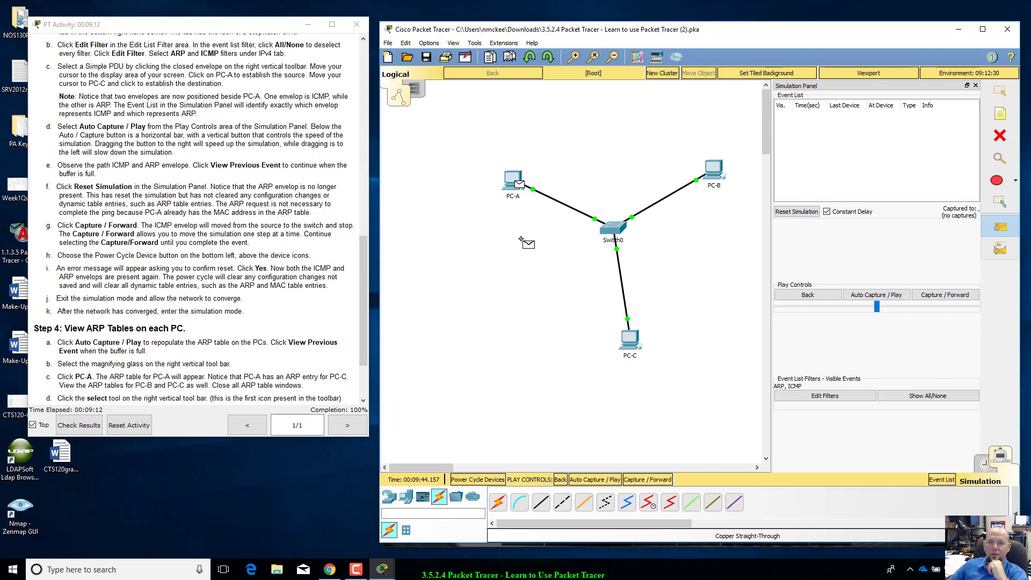
pyautogui.click(627, 334)
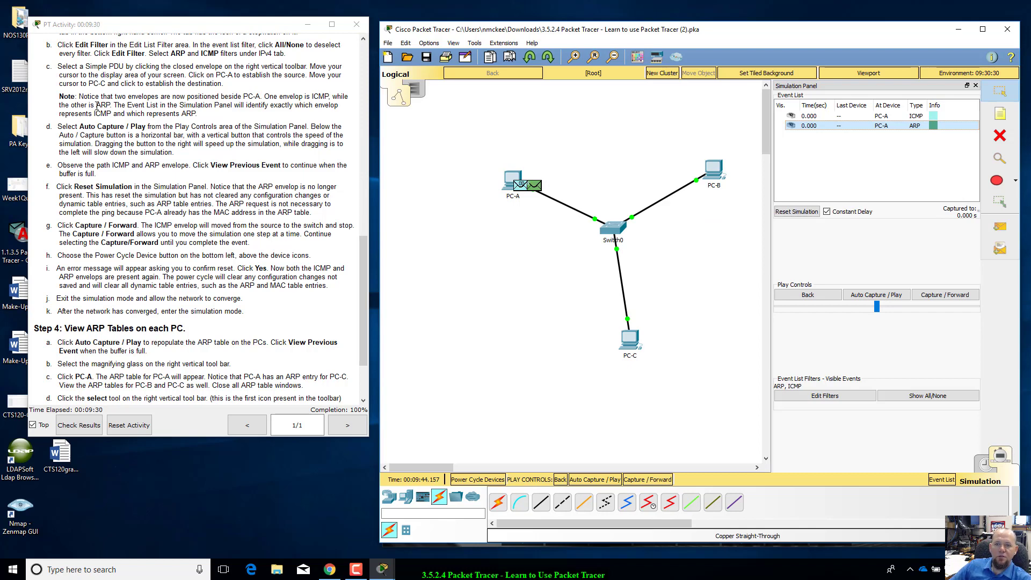
# Following the next Step 3 instructions, slow the simulation's playback speed slightly and run Auto Capture / Play to watch the envelopes travel
pyautogui.scroll(-1, 96, 105)
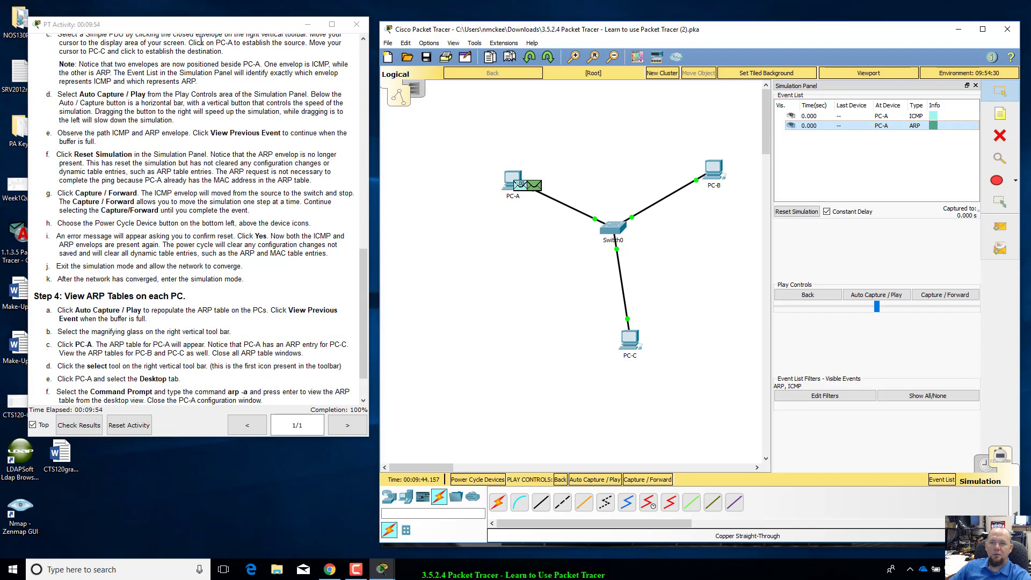
pyautogui.scroll(-1, 276, 63)
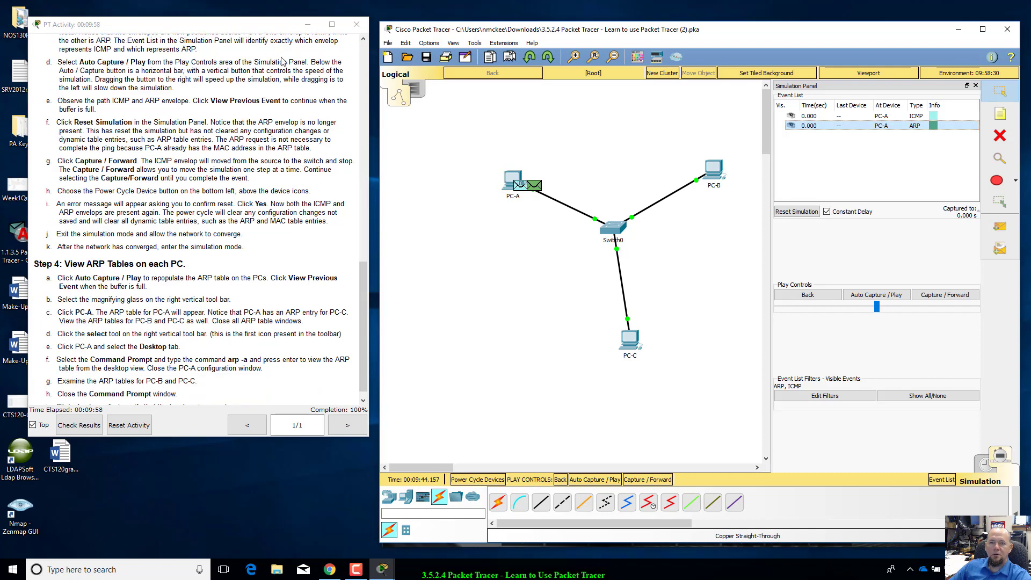
pyautogui.scroll(-1, 102, 85)
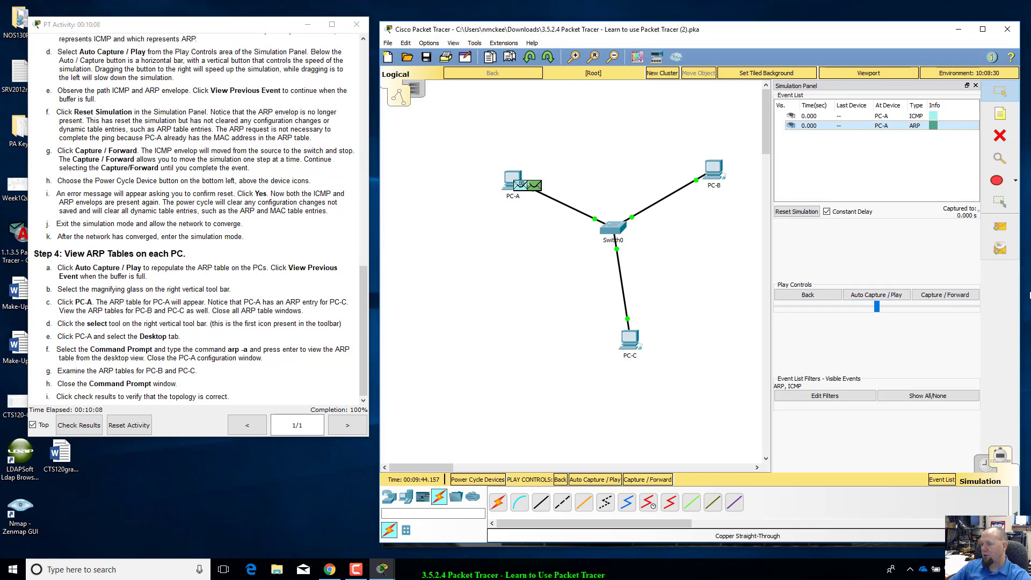
pyautogui.moveTo(877, 307)
pyautogui.mouseDown()
pyautogui.moveTo(812, 307)
pyautogui.moveTo(938, 308)
pyautogui.moveTo(857, 321)
pyautogui.moveTo(881, 316)
pyautogui.mouseUp()
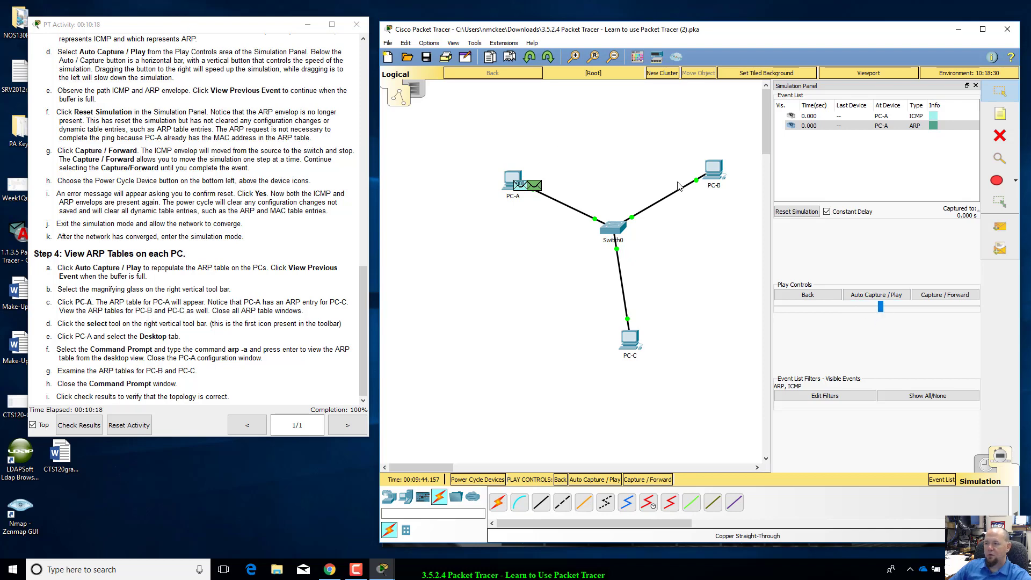
pyautogui.click(880, 307)
pyautogui.click(886, 308)
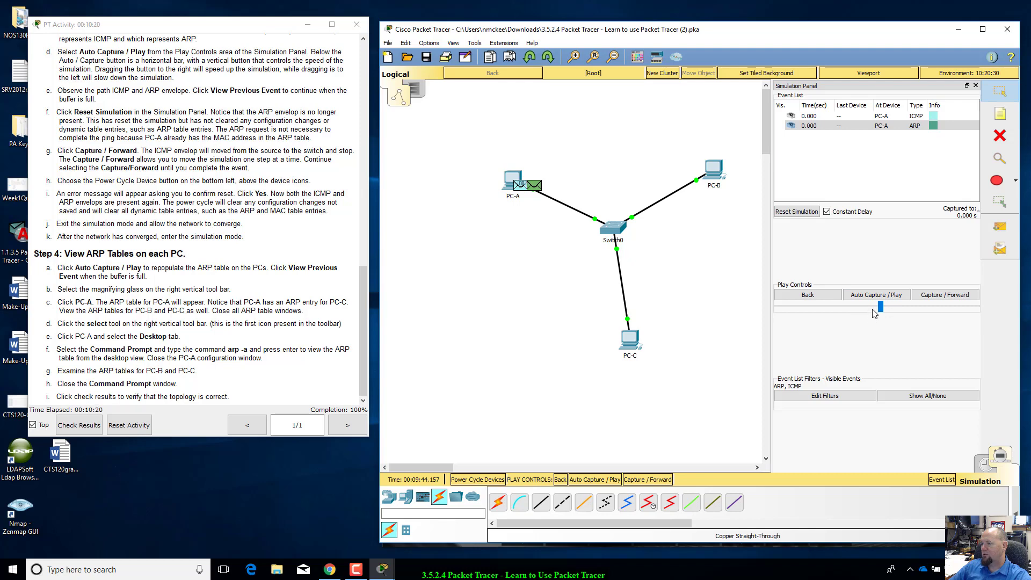
pyautogui.moveTo(880, 306)
pyautogui.mouseDown()
pyautogui.moveTo(976, 293)
pyautogui.moveTo(763, 337)
pyautogui.moveTo(877, 323)
pyautogui.mouseUp()
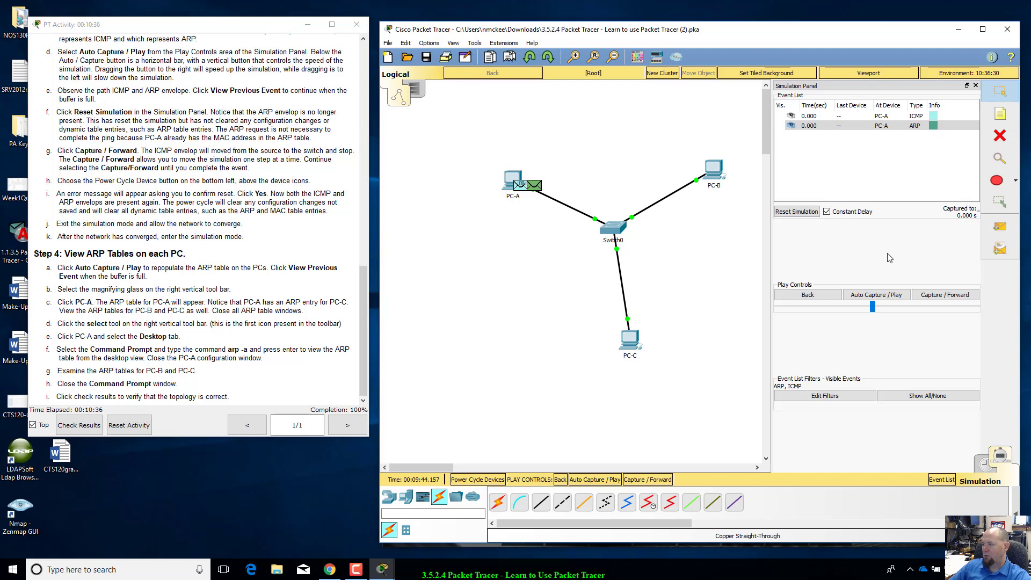
pyautogui.click(882, 296)
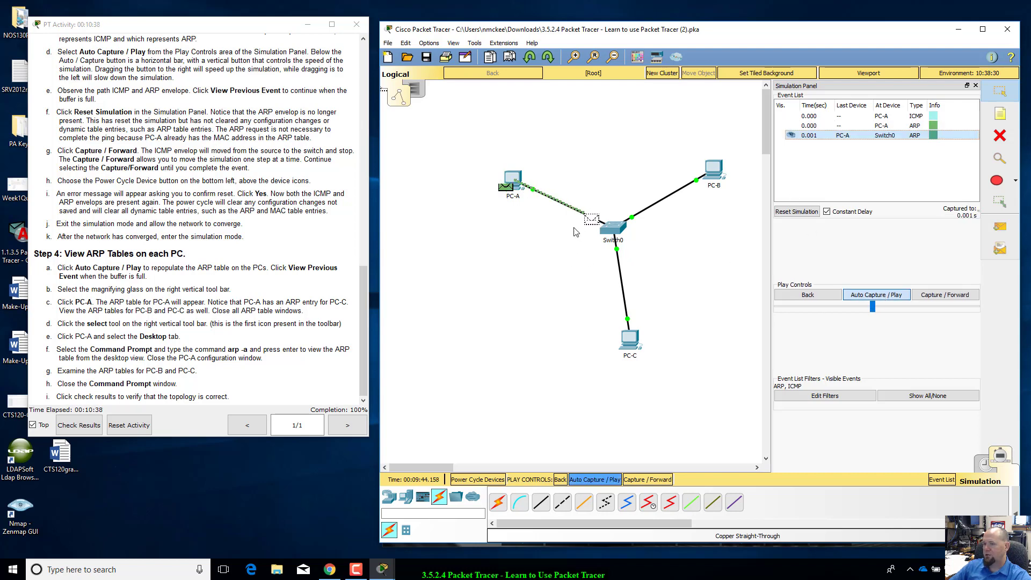
pyautogui.moveTo(627, 235)
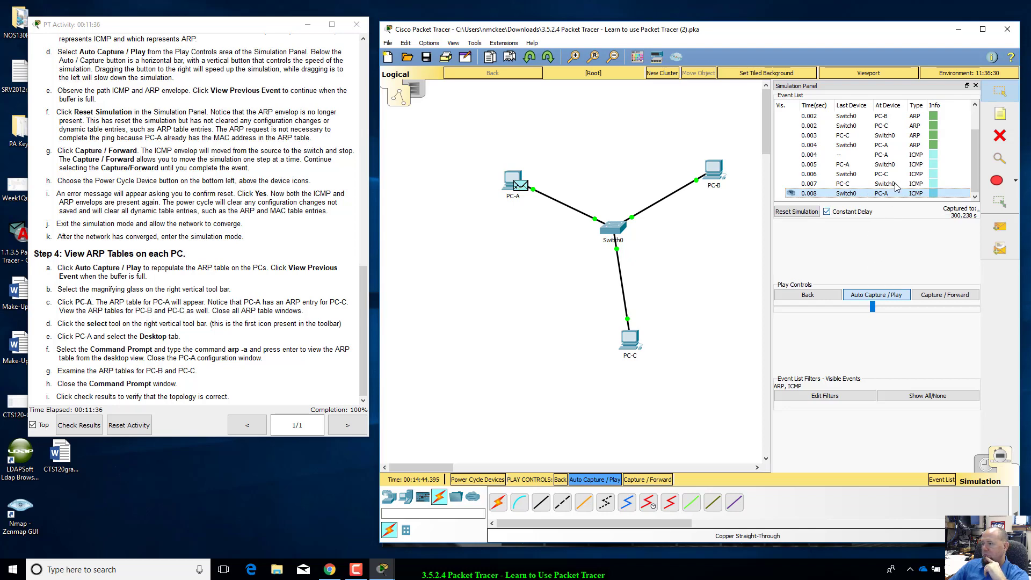
# Examine the OSI model and outbound PDU details of the first ICMP event at PC-A, including its source and destination IP addresses
pyautogui.moveTo(975, 141); pyautogui.dragTo(975, 120)
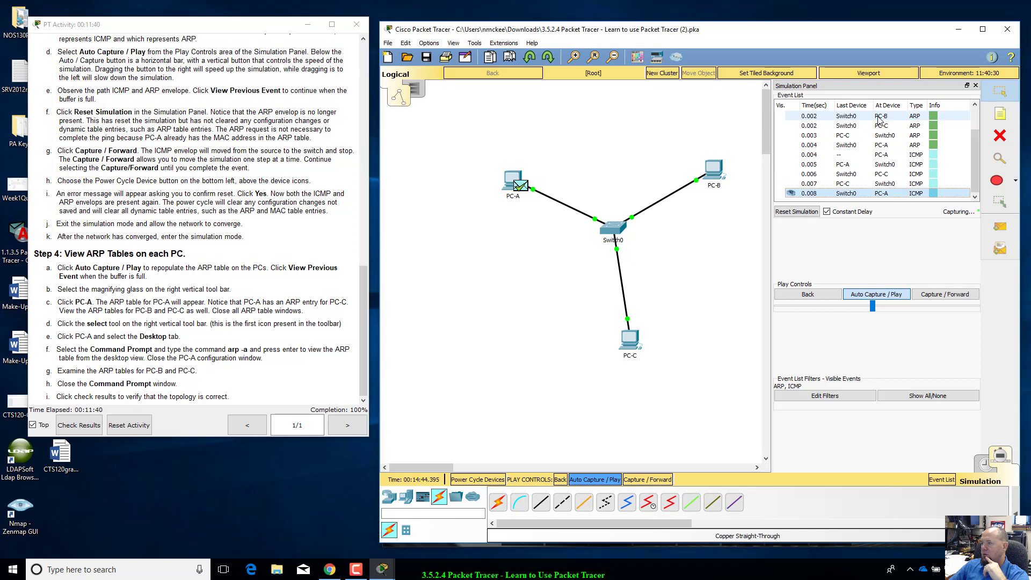
pyautogui.click(975, 114)
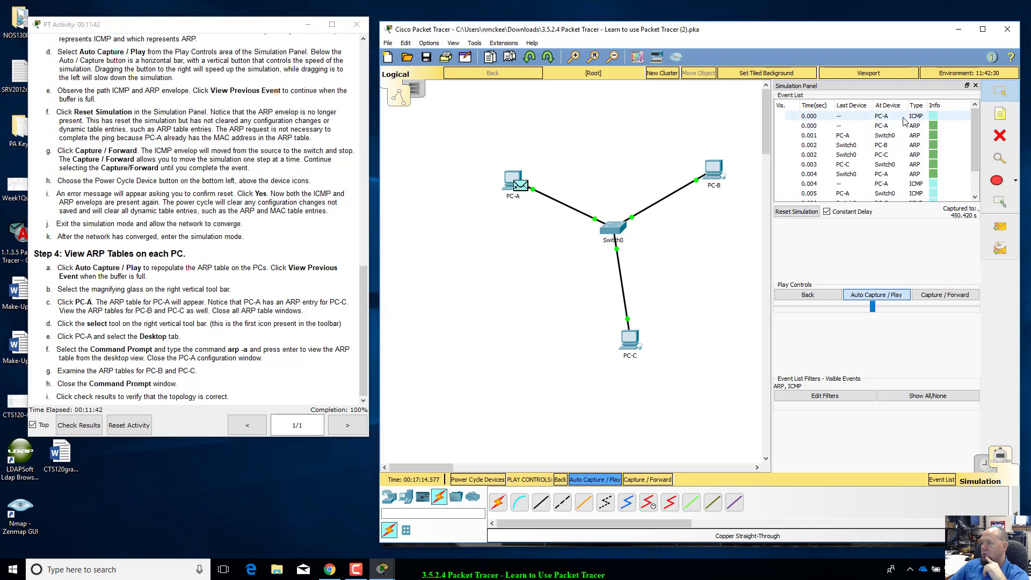
pyautogui.click(883, 117)
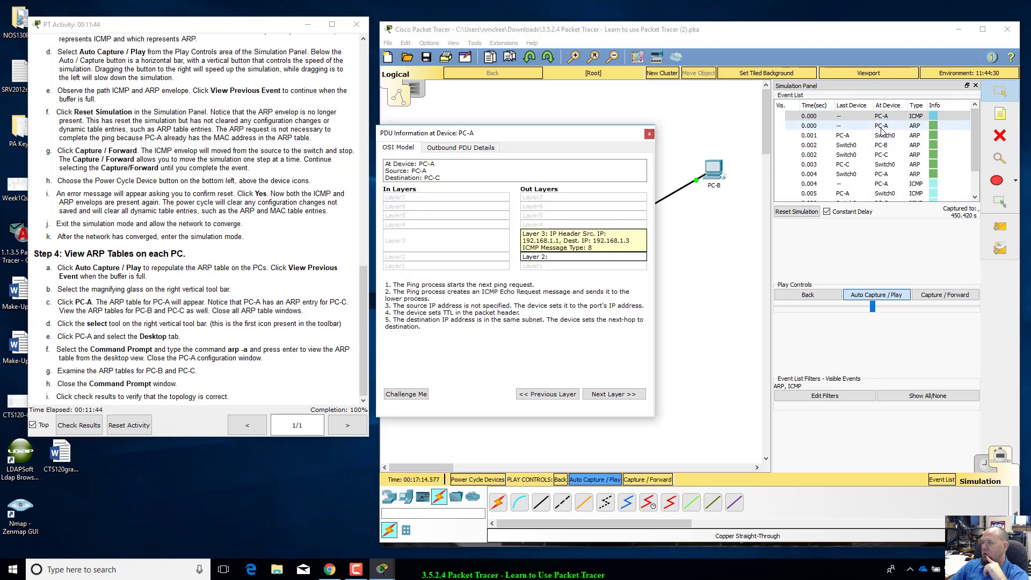
pyautogui.moveTo(535, 130); pyautogui.dragTo(571, 121)
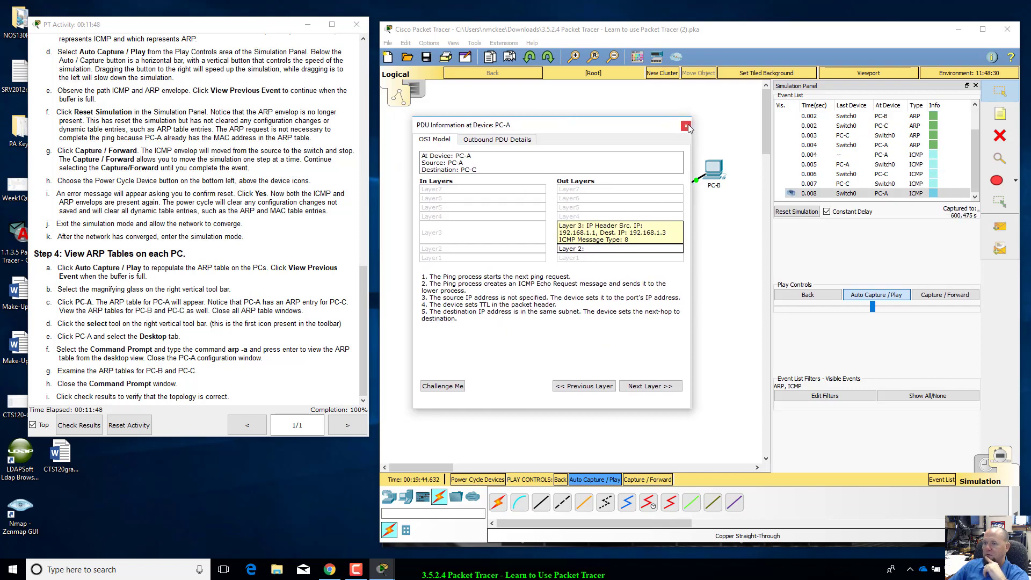
pyautogui.click(472, 140)
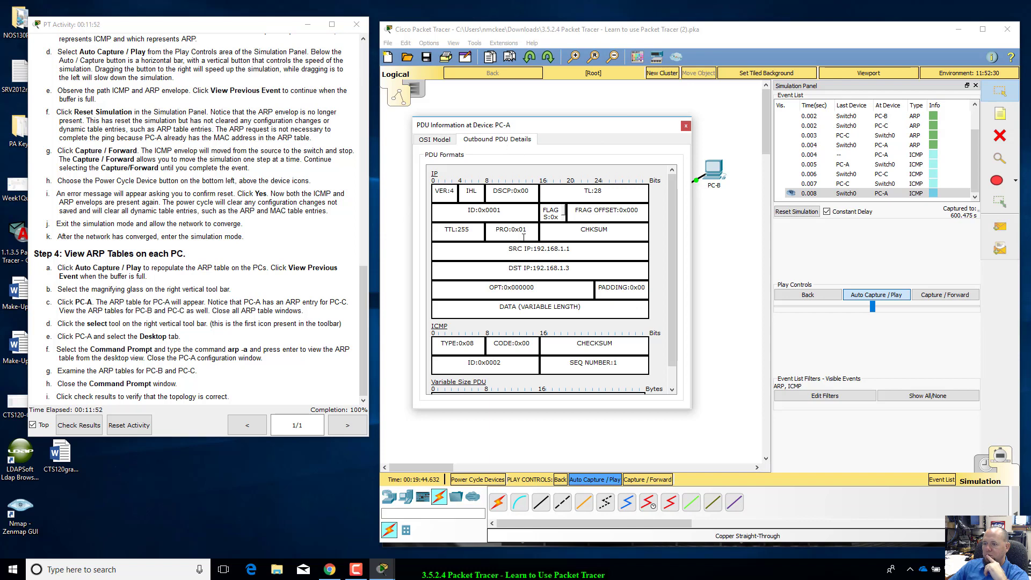
pyautogui.moveTo(506, 249); pyautogui.dragTo(574, 250)
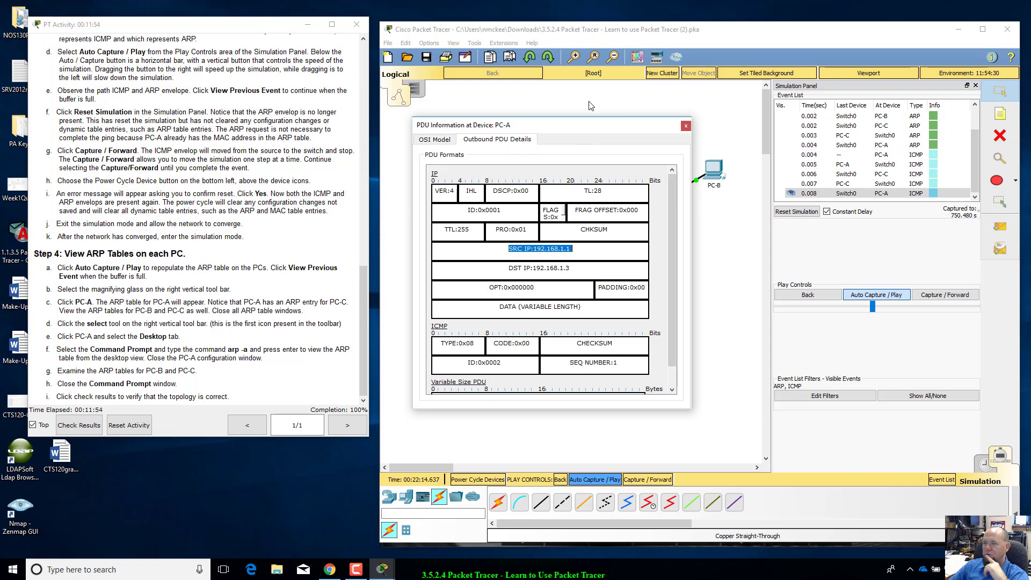
pyautogui.moveTo(508, 268); pyautogui.dragTo(574, 268)
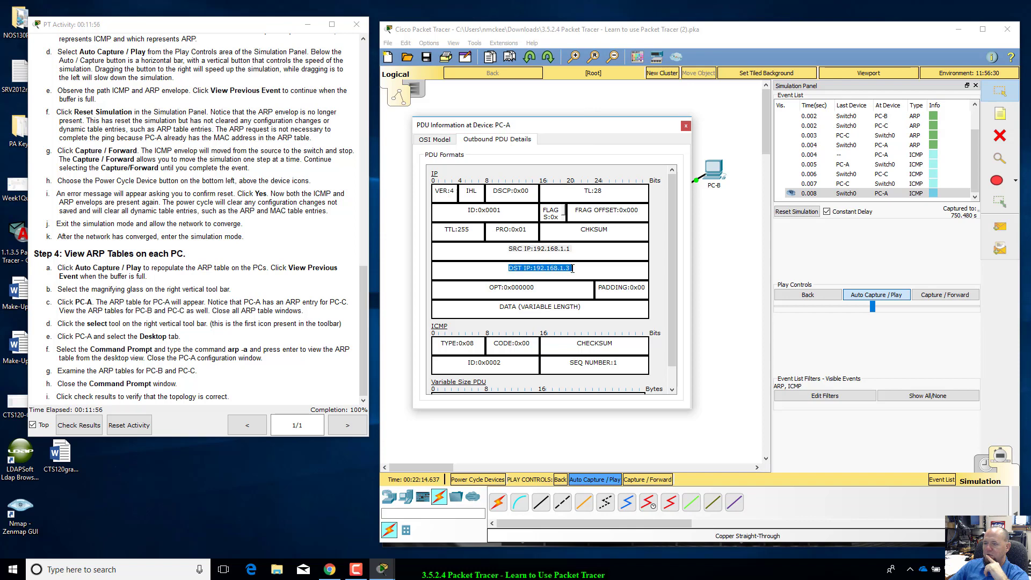
pyautogui.click(575, 269)
pyautogui.scroll(-2, 527, 305)
pyautogui.scroll(2, 527, 305)
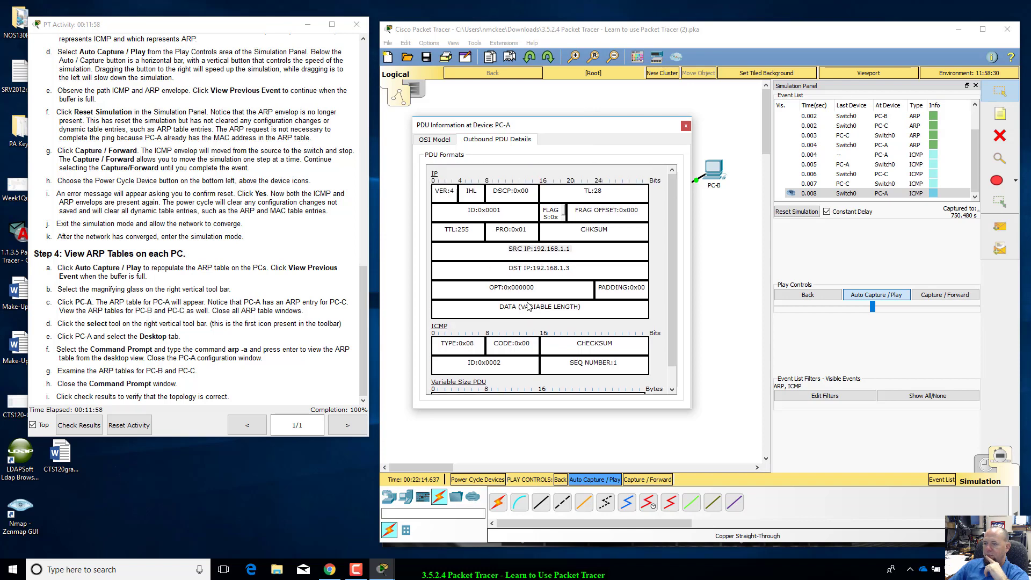
pyautogui.click(435, 141)
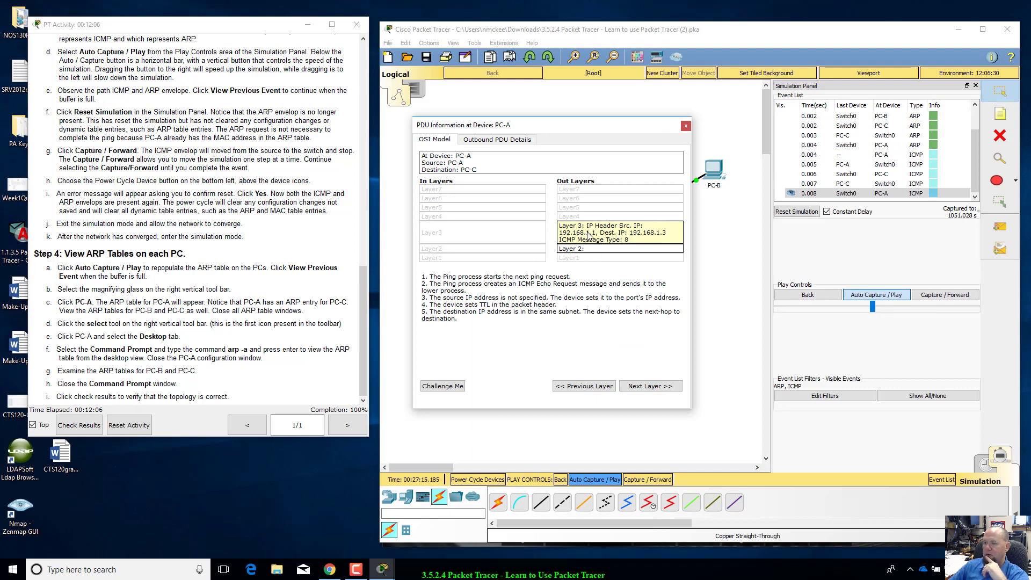
pyautogui.click(686, 126)
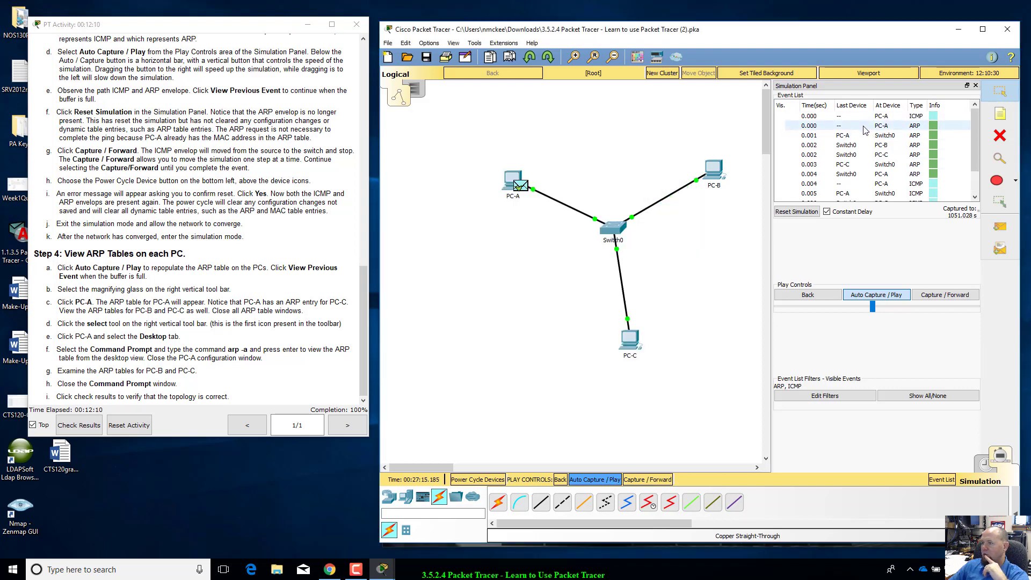
# Examine the outbound PDU details and OSI model of the first ARP event at PC-A
pyautogui.click(866, 127)
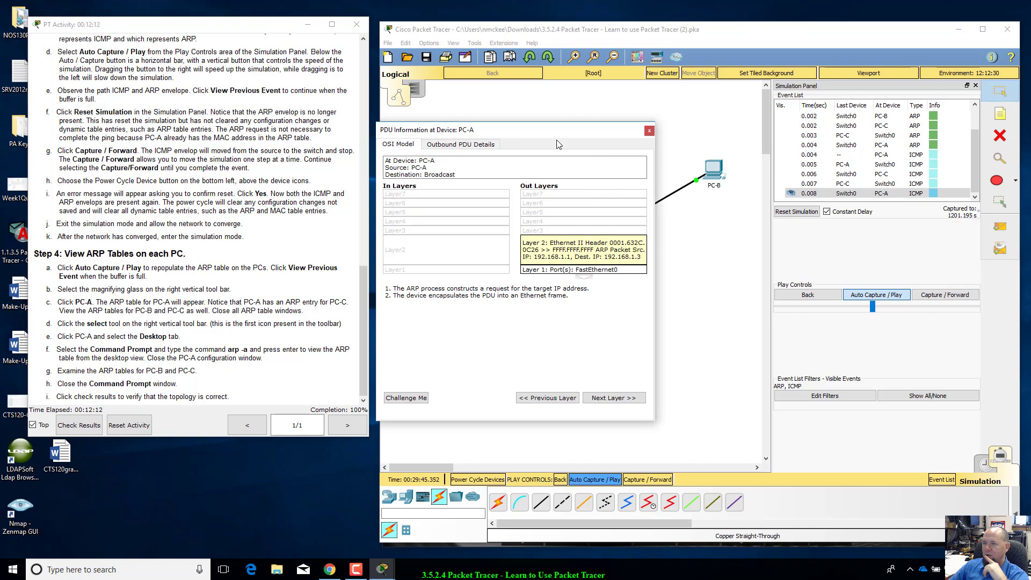
pyautogui.moveTo(558, 133); pyautogui.dragTo(590, 137)
pyautogui.click(494, 149)
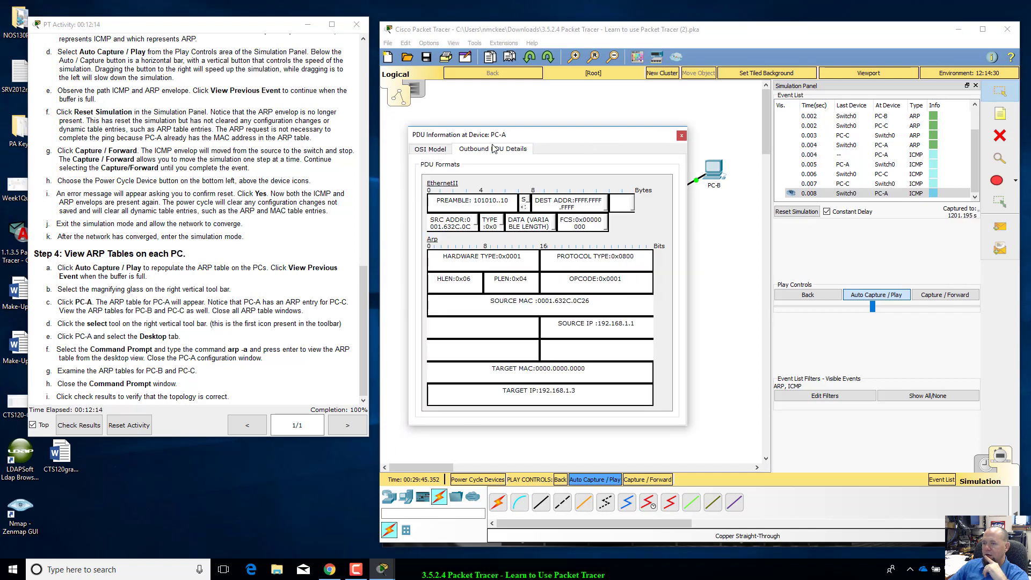
pyautogui.click(444, 149)
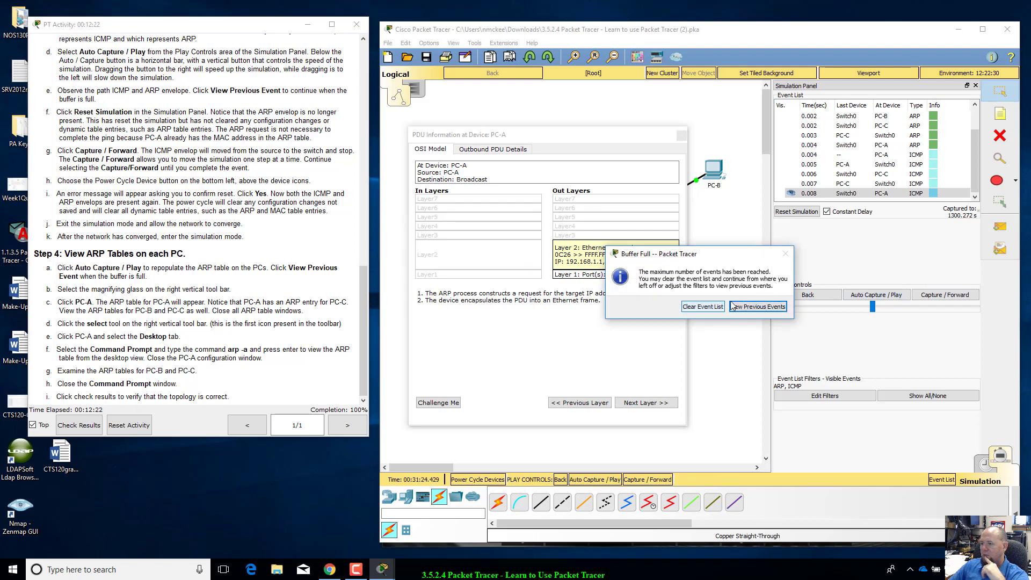
# Clear the full event list back to the initial ICMP event and examine its OSI layers at PC-A one by one
pyautogui.click(703, 307)
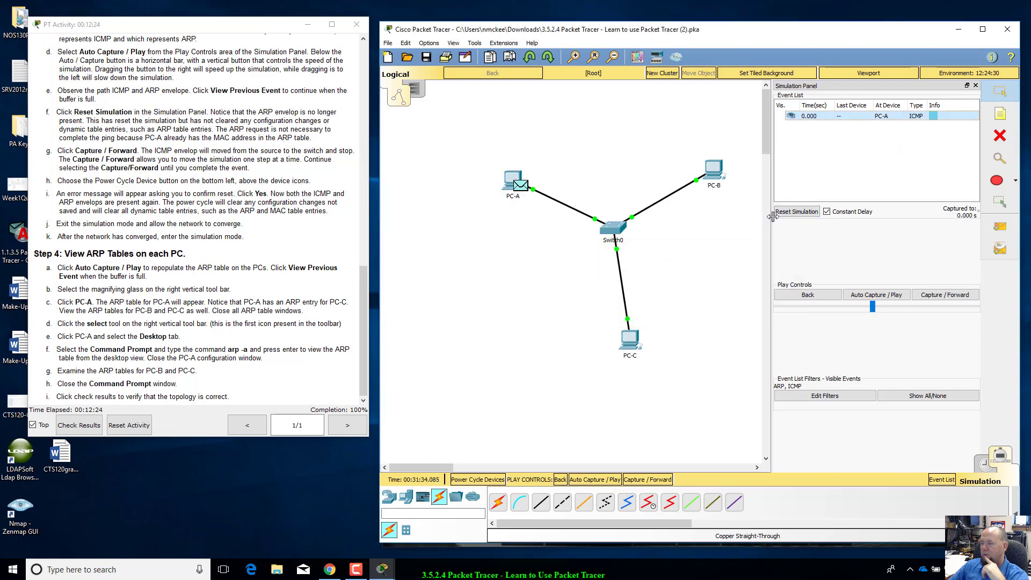
pyautogui.click(872, 116)
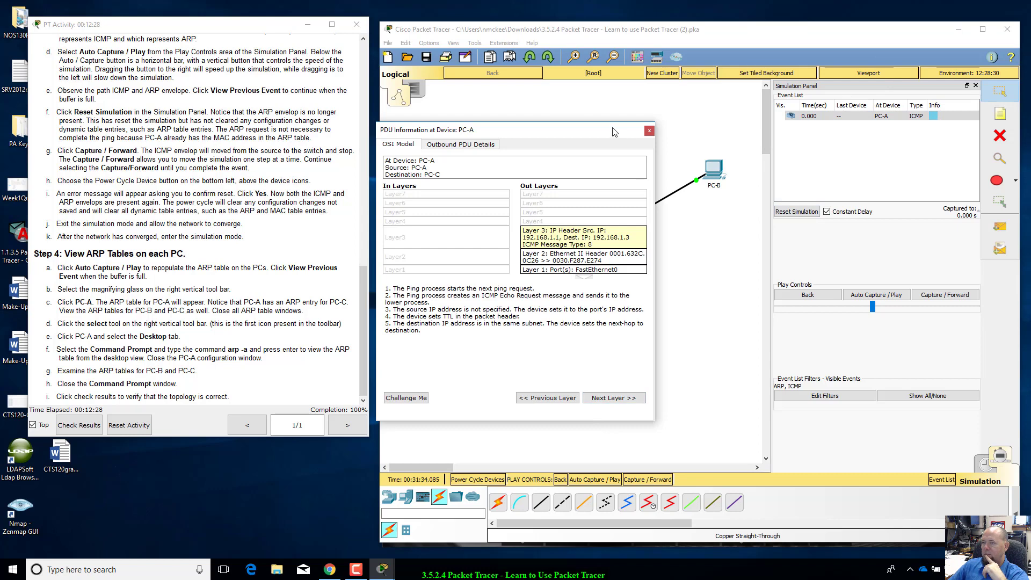
pyautogui.moveTo(614, 132); pyautogui.dragTo(708, 153)
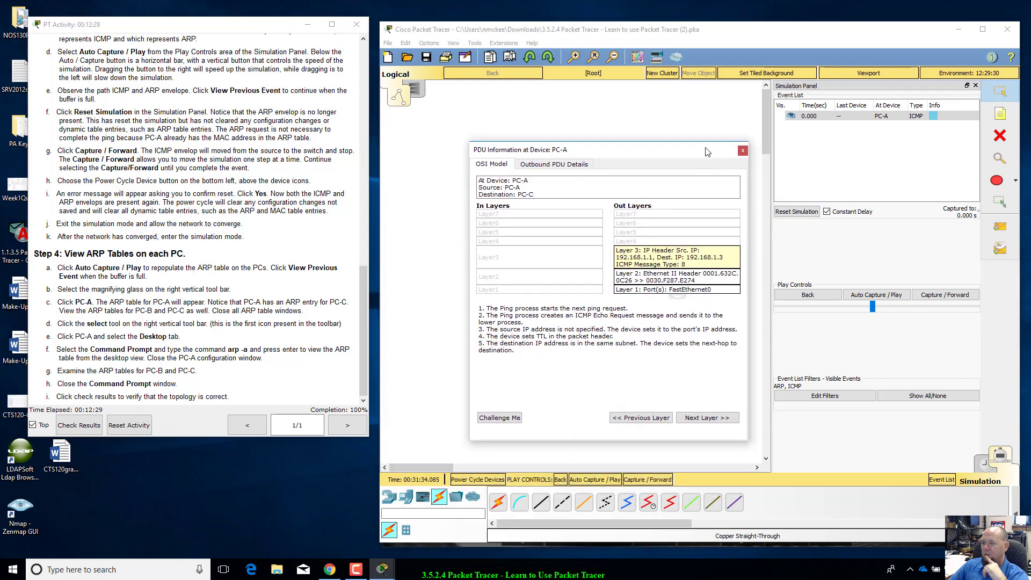
pyautogui.click(704, 419)
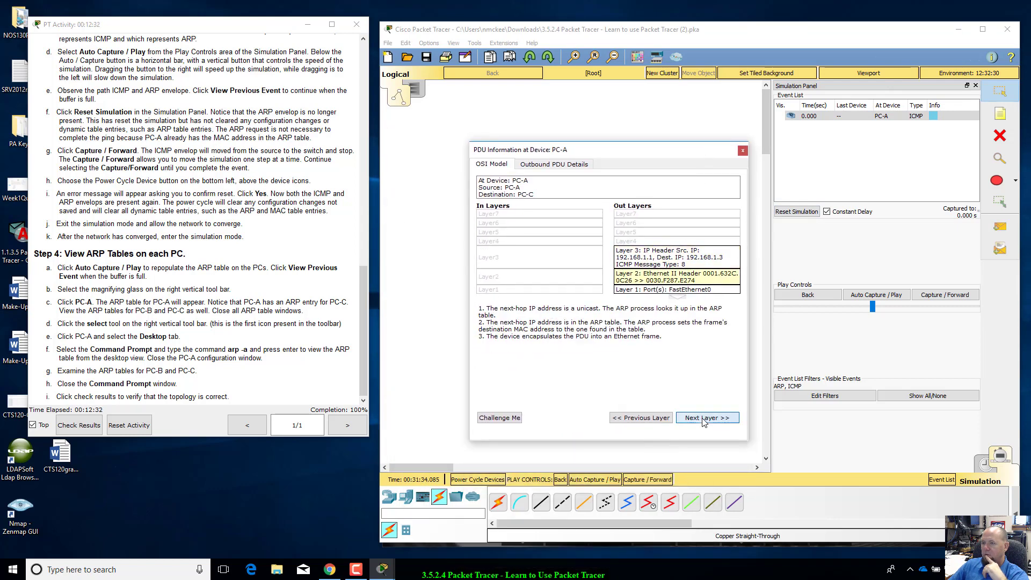
pyautogui.click(704, 419)
pyautogui.click(641, 418)
pyautogui.click(889, 425)
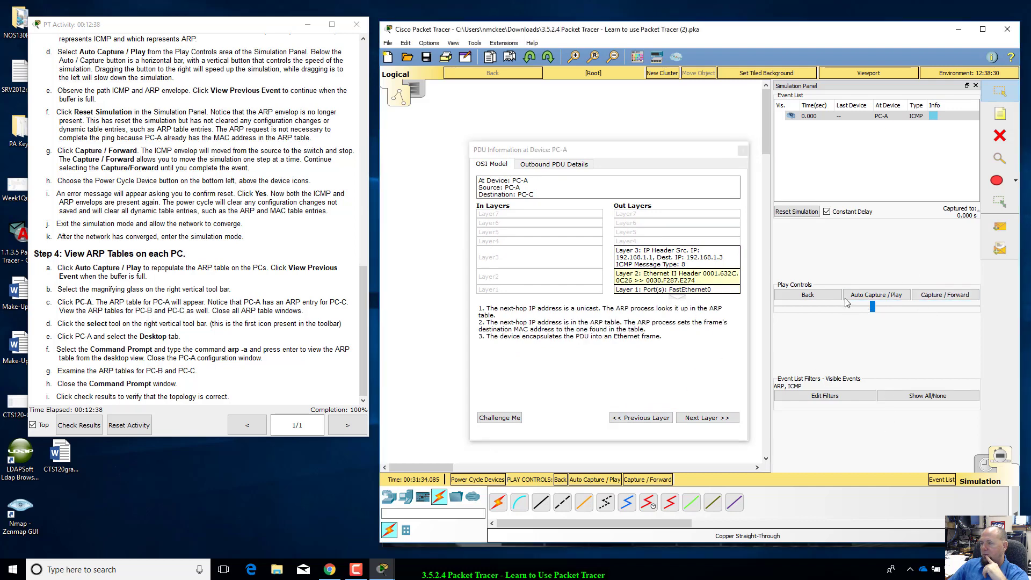
# Advance the simulation one event with Capture / Forward, and reset the simulation
pyautogui.click(945, 295)
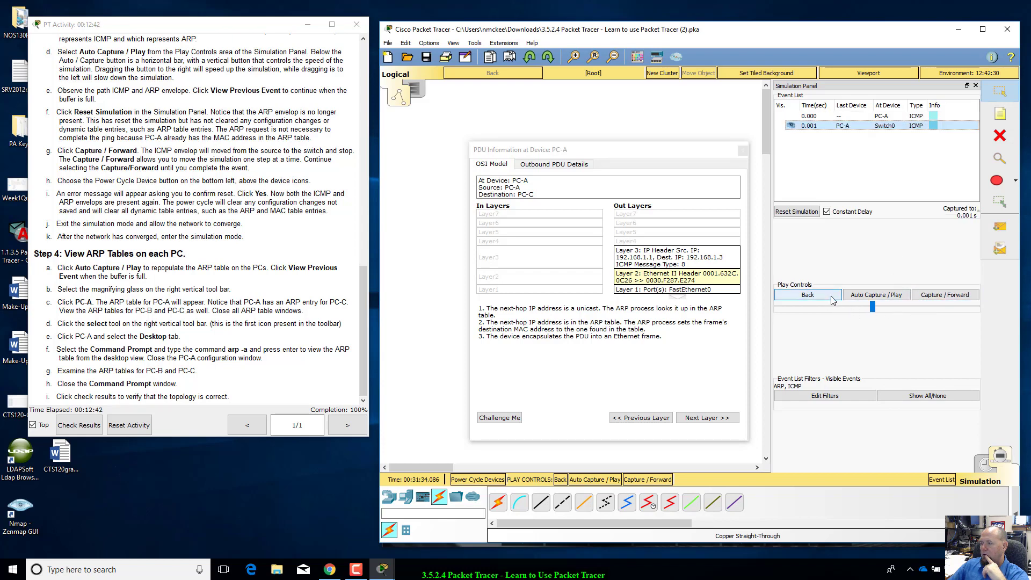
pyautogui.click(803, 212)
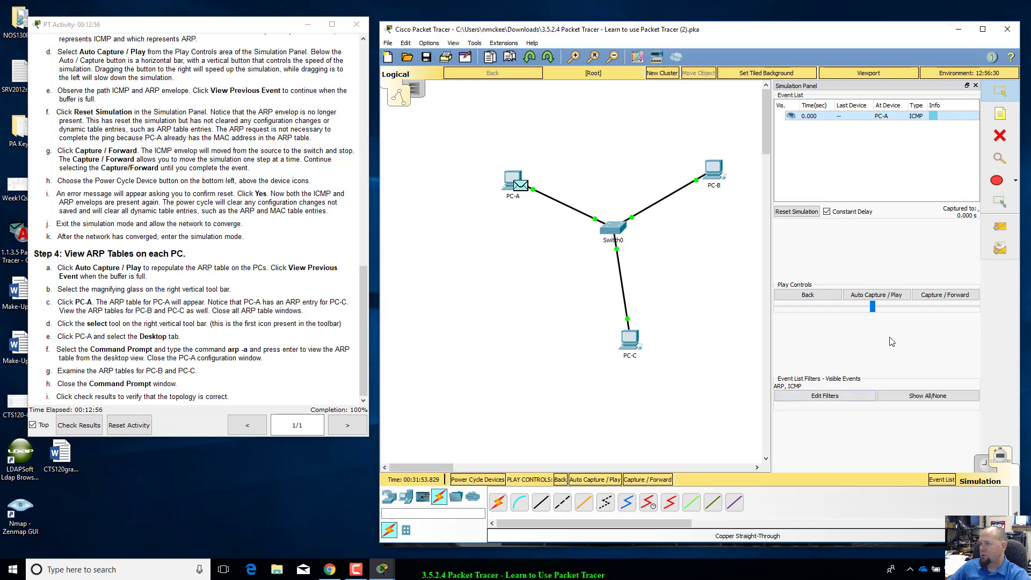
pyautogui.click(515, 183)
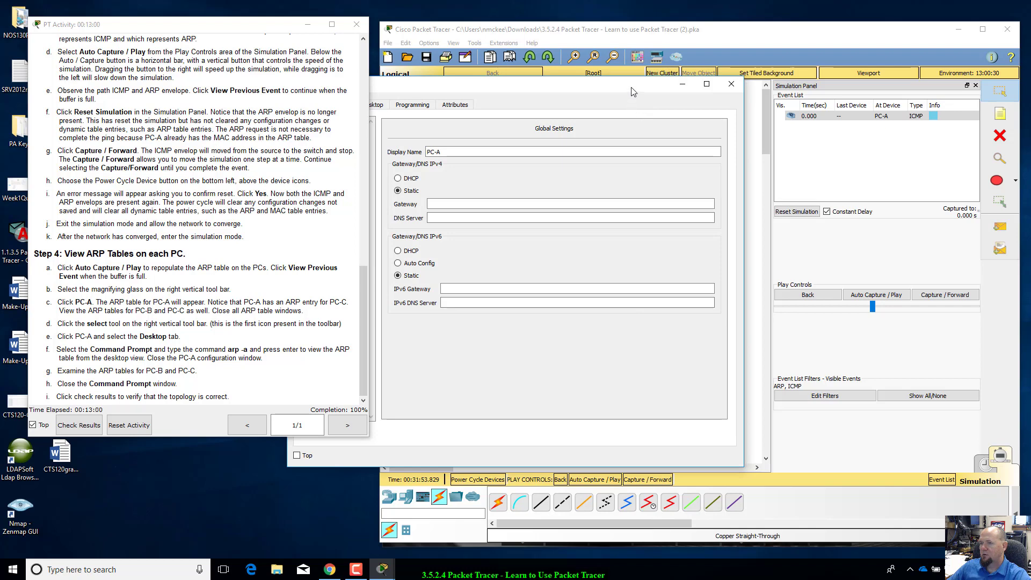
pyautogui.moveTo(632, 92); pyautogui.dragTo(788, 125)
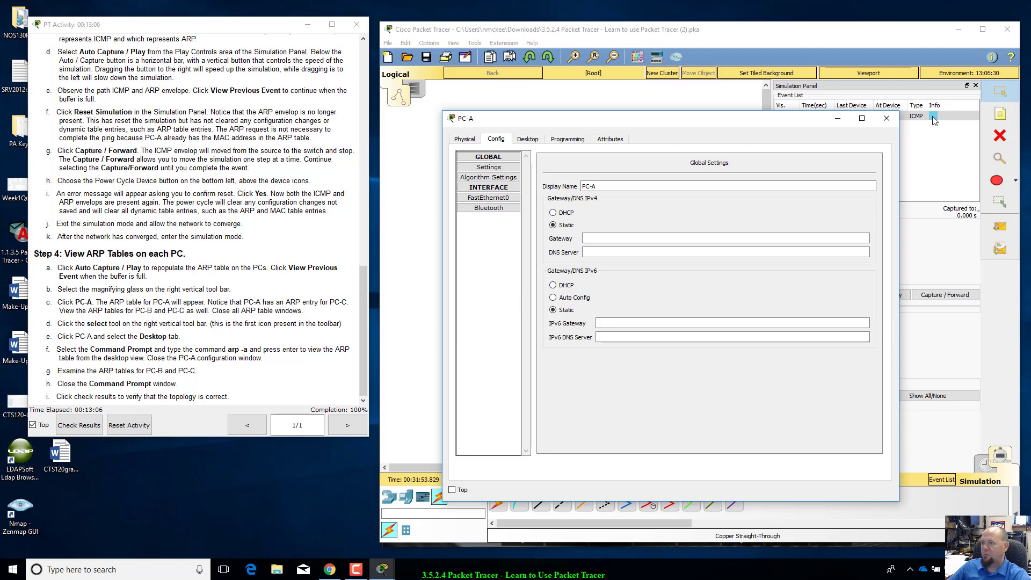
pyautogui.click(886, 118)
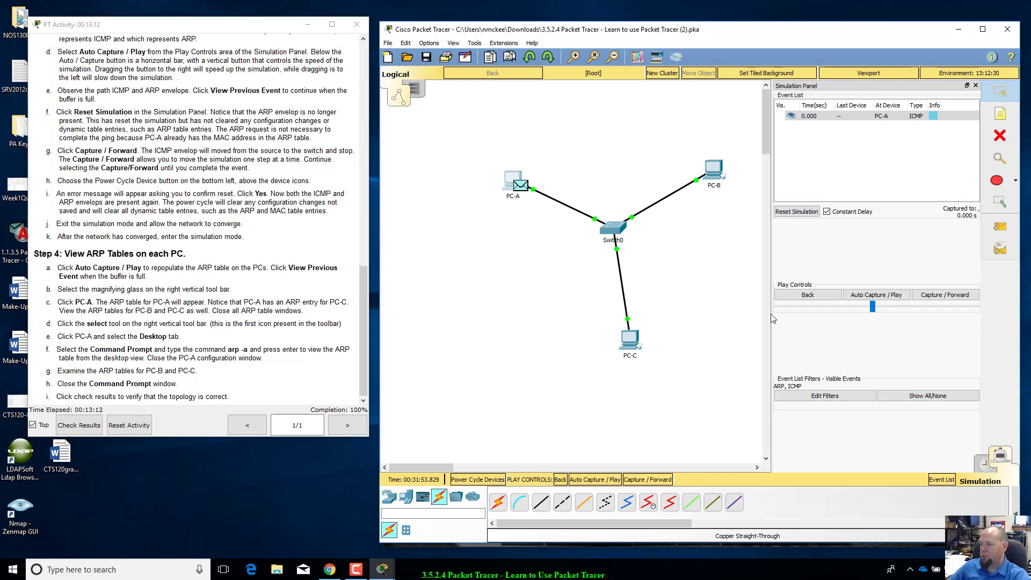
# Run the ICMP exchange with Auto Capture / Play, and open the Command Prompt on PC-A
pyautogui.click(875, 296)
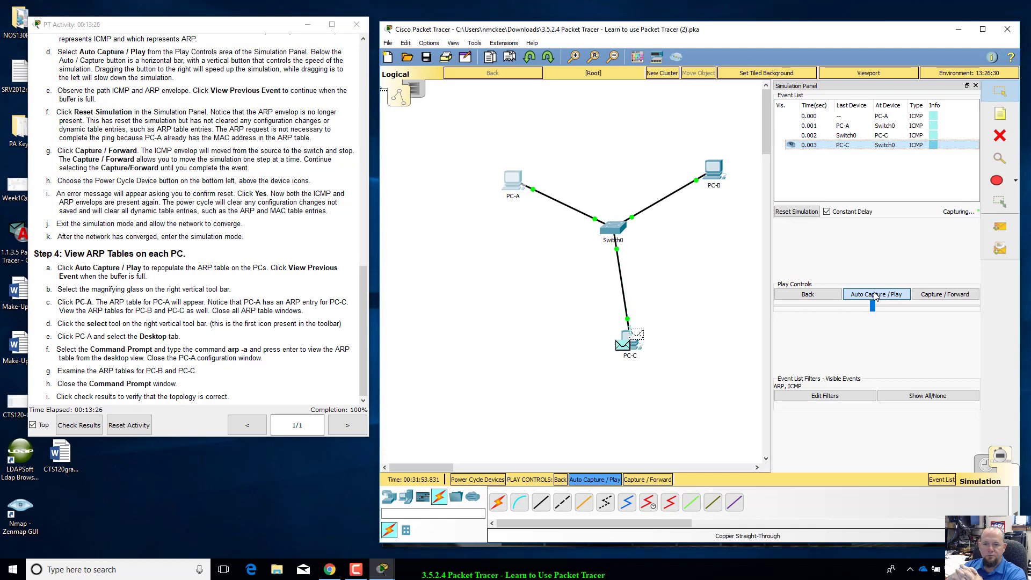
pyautogui.click(876, 296)
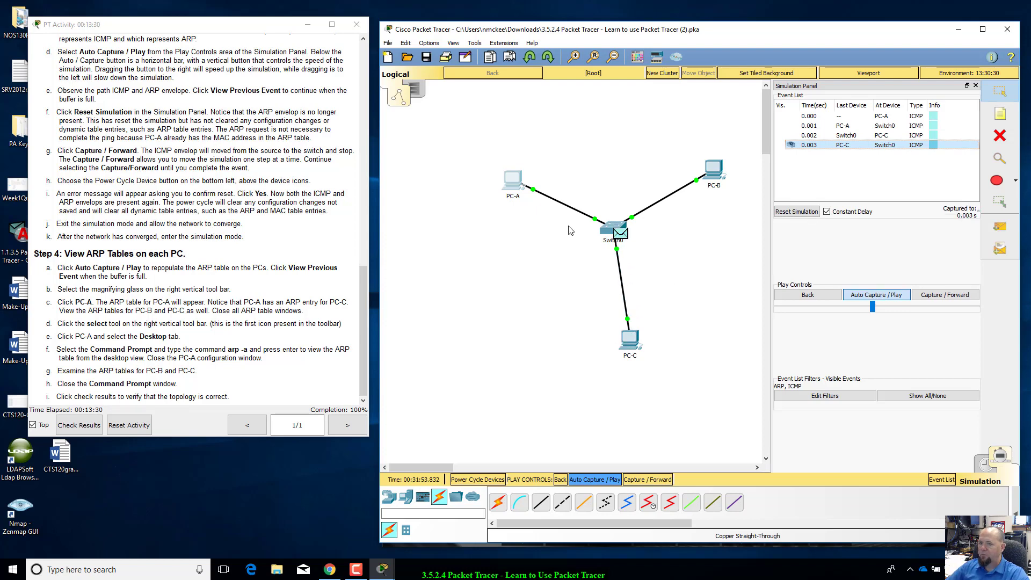
pyautogui.click(513, 183)
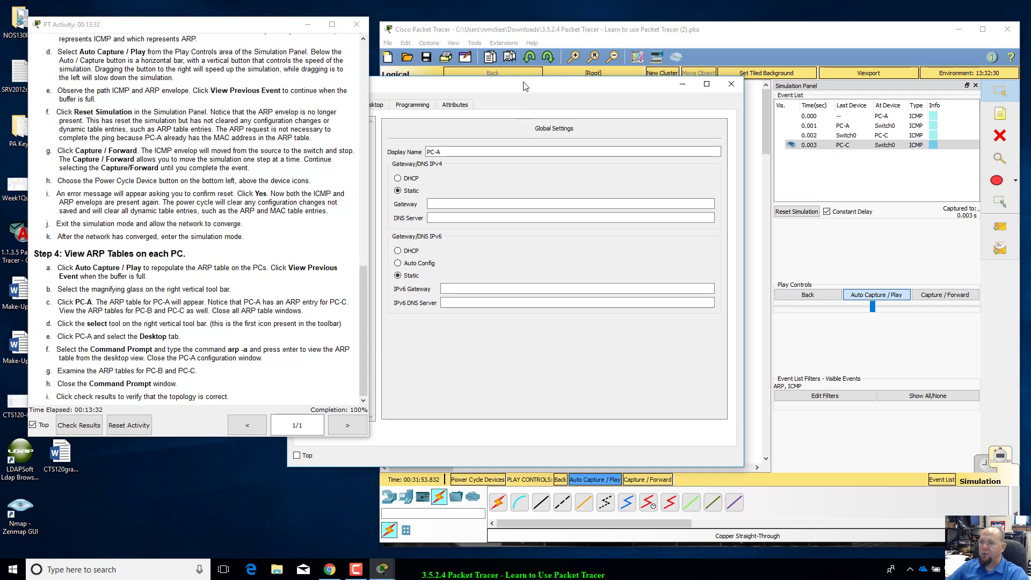
pyautogui.moveTo(574, 104); pyautogui.dragTo(754, 101)
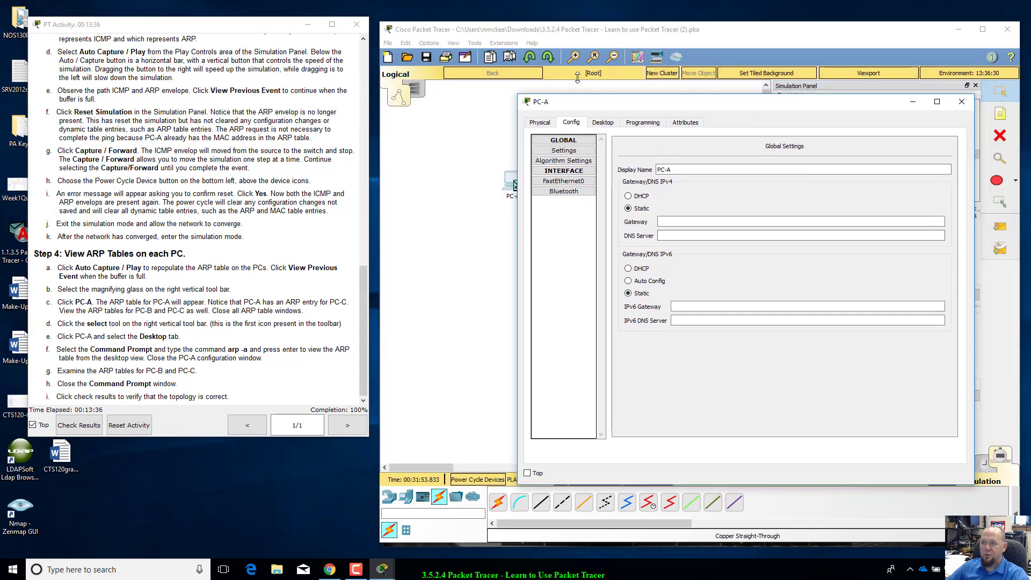
pyautogui.click(602, 123)
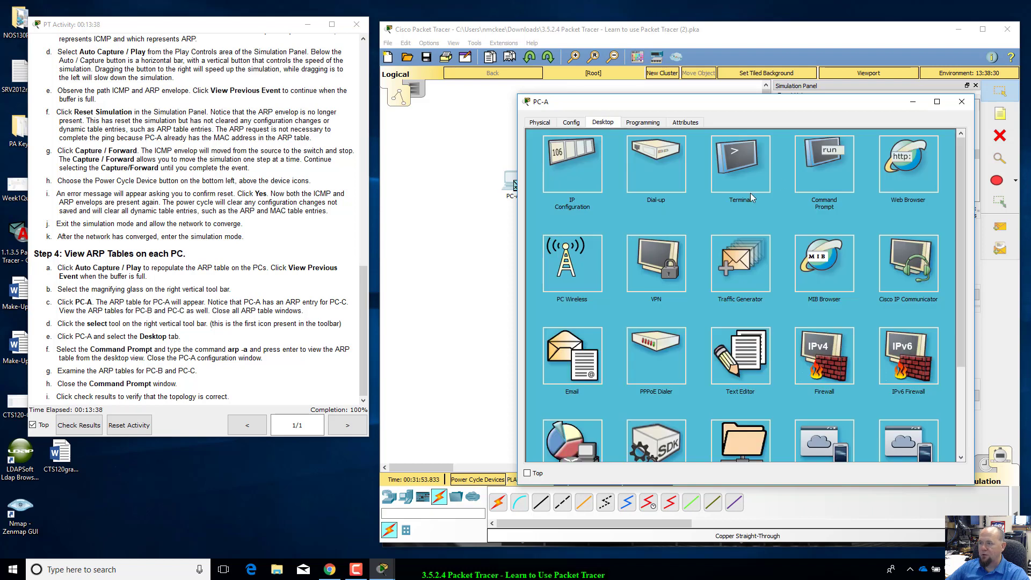
pyautogui.click(831, 157)
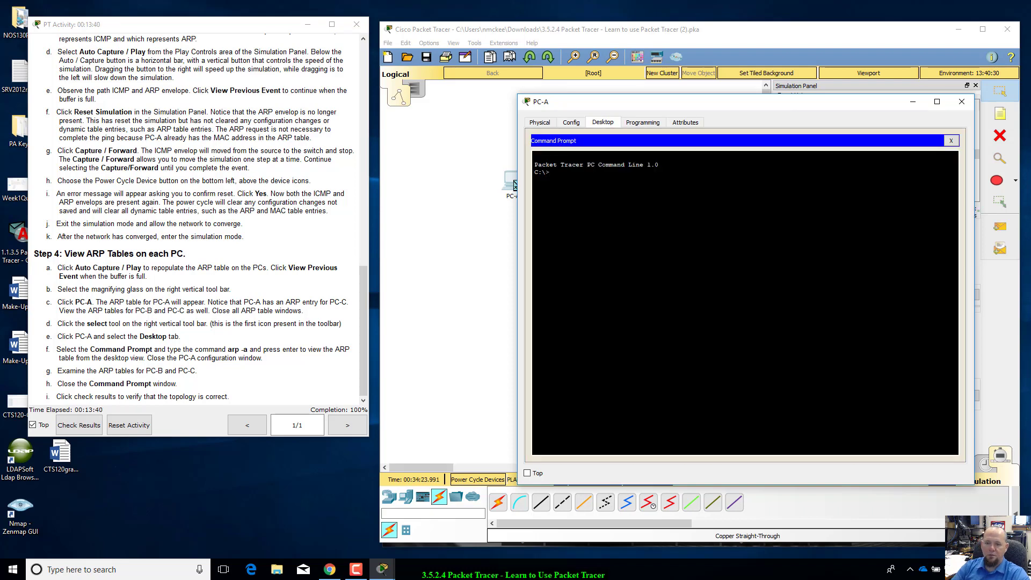
# List PC-A's ARP table with arp -a, examine the entry's internet and physical addresses, and close the PC-A window
pyautogui.write('ar')
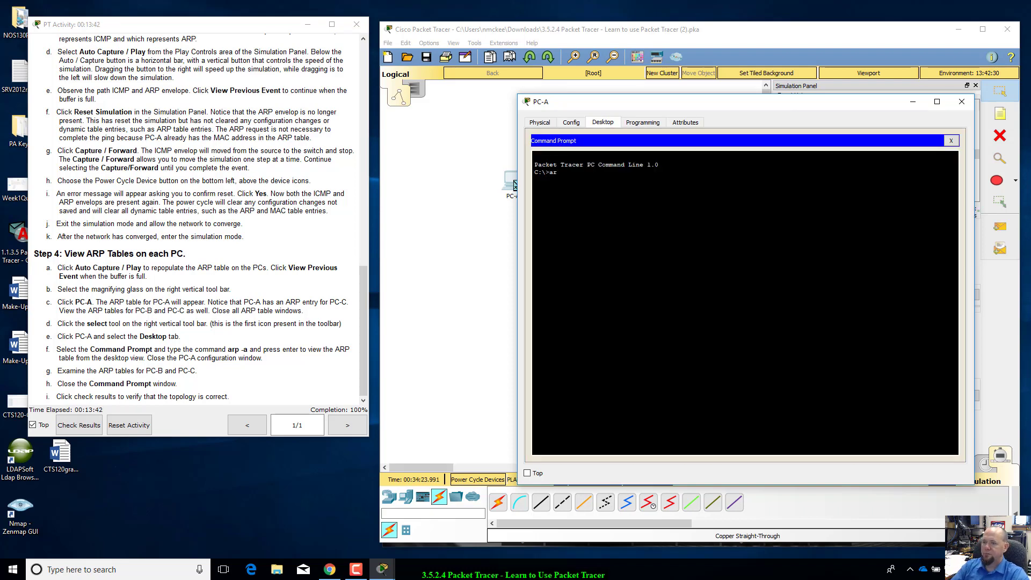
pyautogui.write('p')
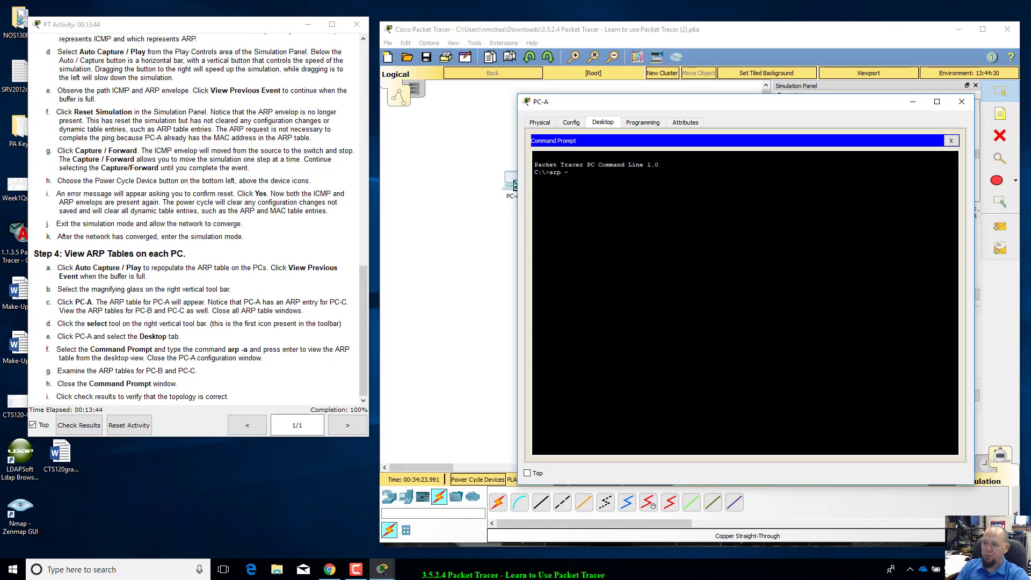
pyautogui.write(' -a')
pyautogui.press('Return')
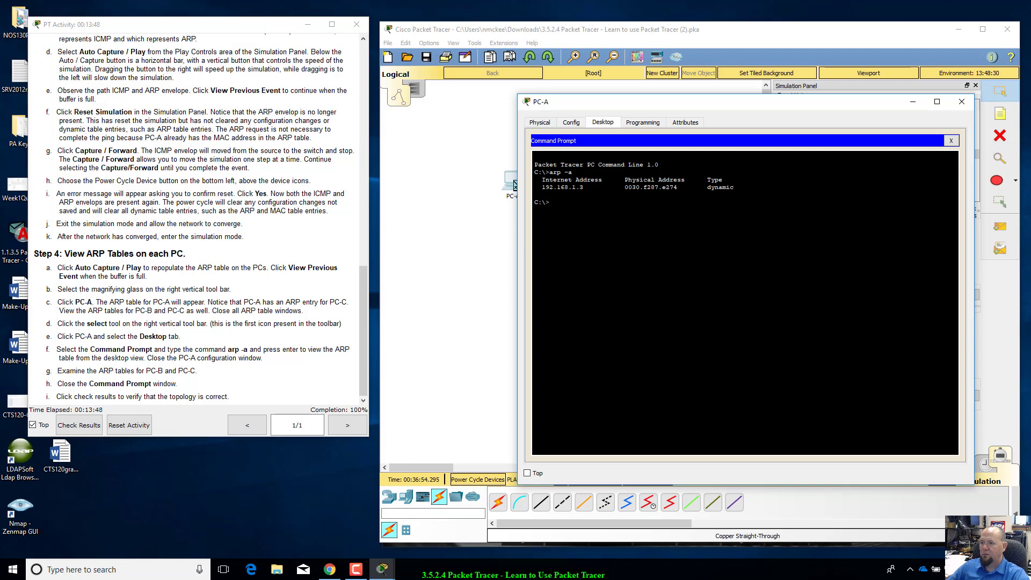
pyautogui.moveTo(542, 179); pyautogui.dragTo(724, 186)
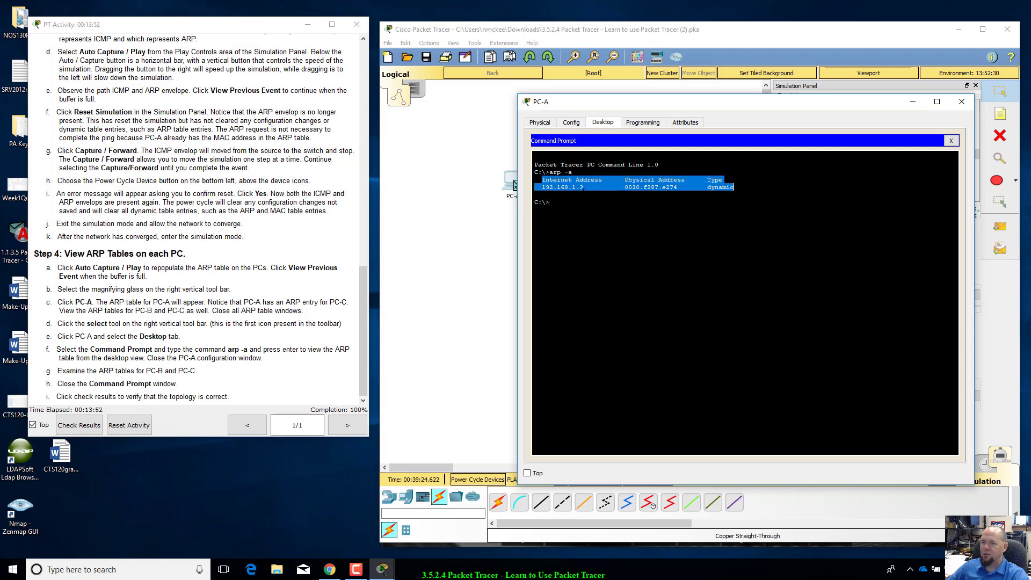
pyautogui.moveTo(583, 187); pyautogui.dragTo(556, 188)
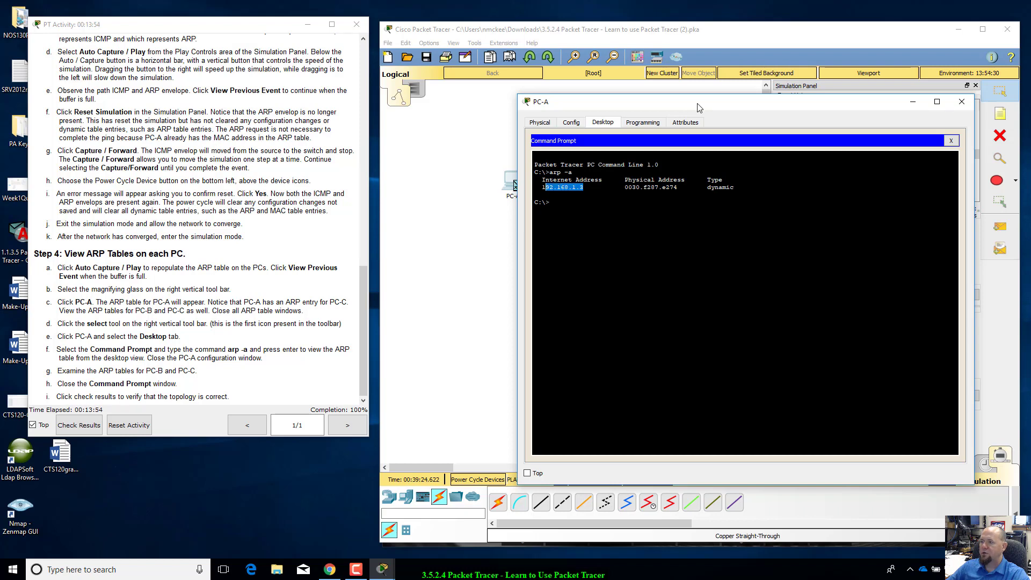
pyautogui.moveTo(698, 108); pyautogui.dragTo(704, 156)
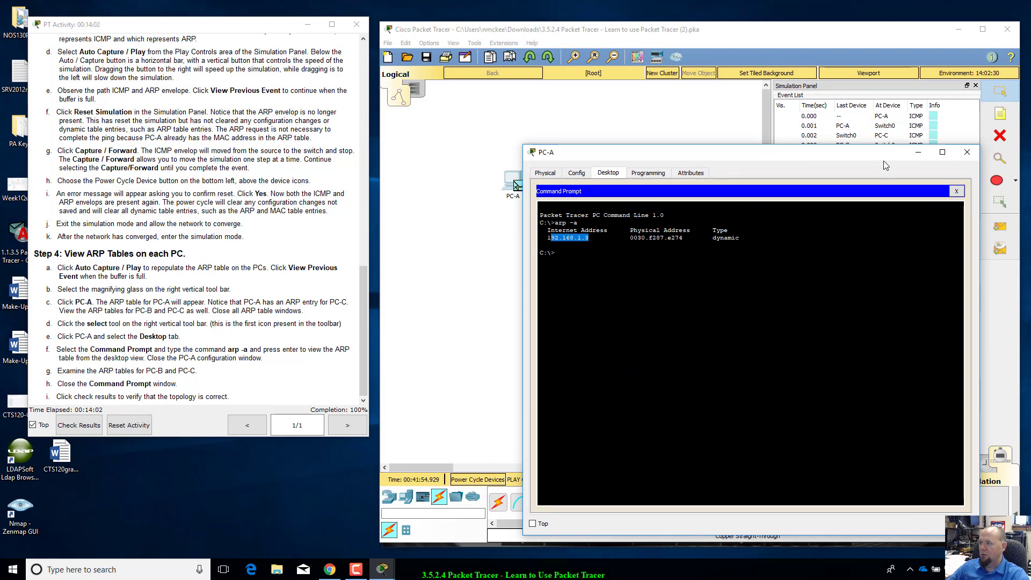
pyautogui.moveTo(884, 159); pyautogui.dragTo(905, 226)
pyautogui.click(897, 220)
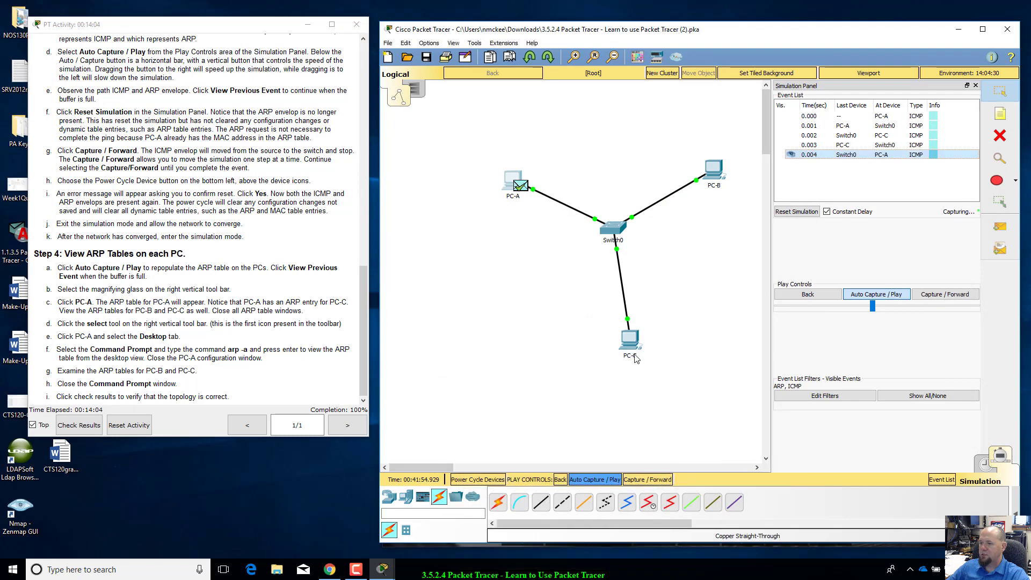
# List PC-C's ARP table with arp -a in its Command Prompt, examine the entry's addresses, and close the PC-C window
pyautogui.click(635, 351)
pyautogui.moveTo(553, 84); pyautogui.dragTo(741, 117)
pyautogui.click(560, 138)
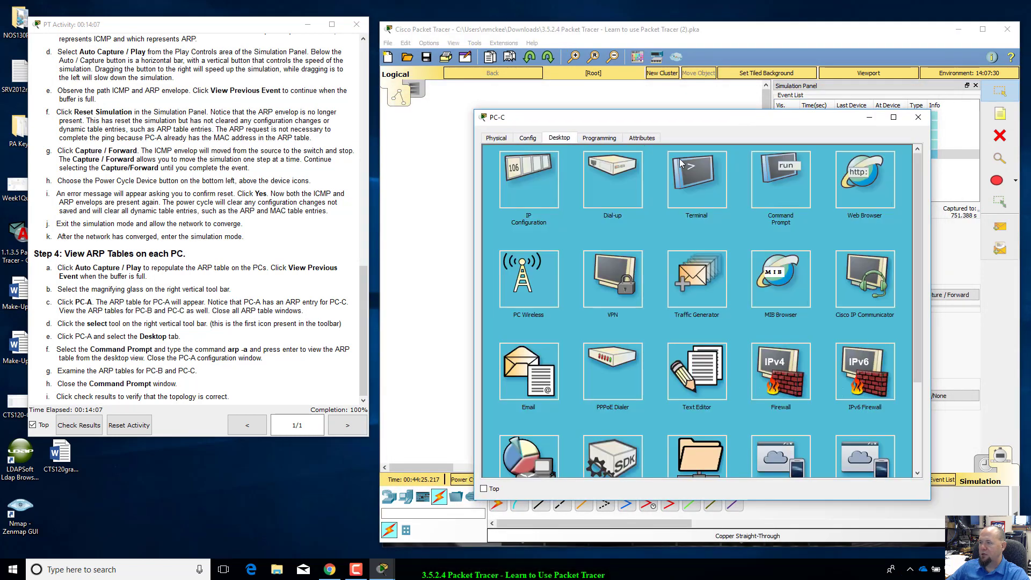
pyautogui.click(773, 182)
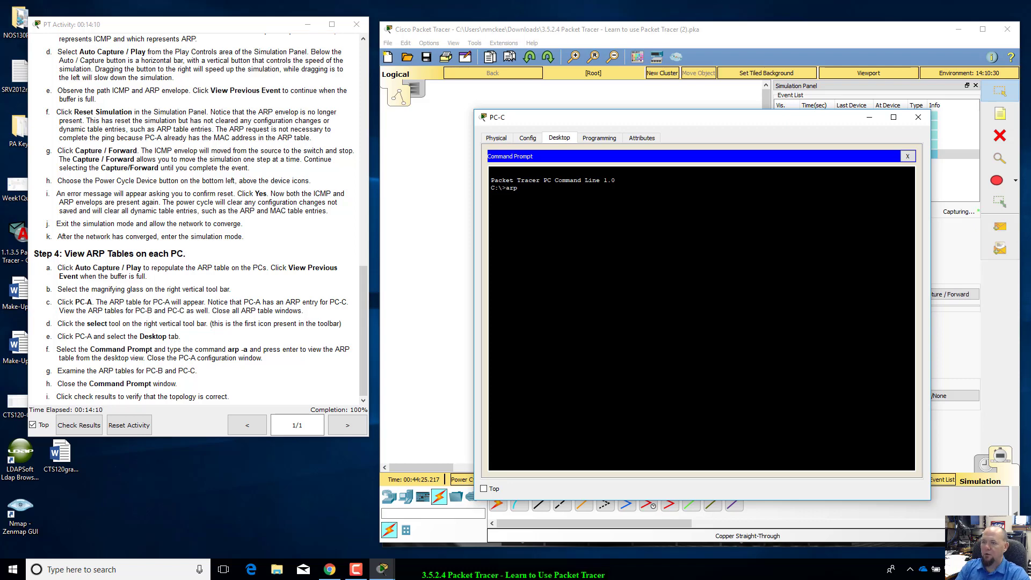
pyautogui.write('arp -a')
pyautogui.press('Return')
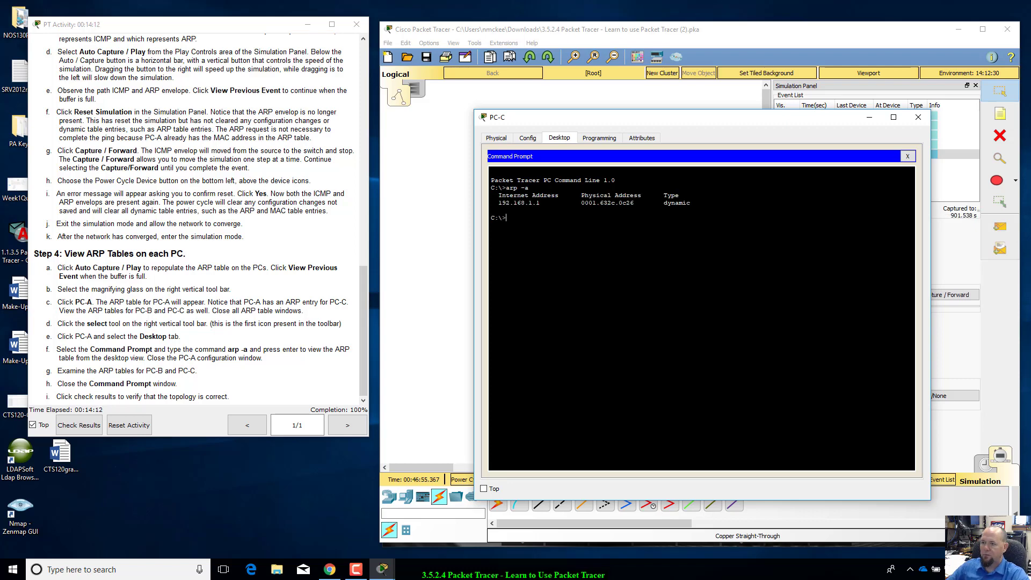
pyautogui.moveTo(506, 202); pyautogui.dragTo(645, 202)
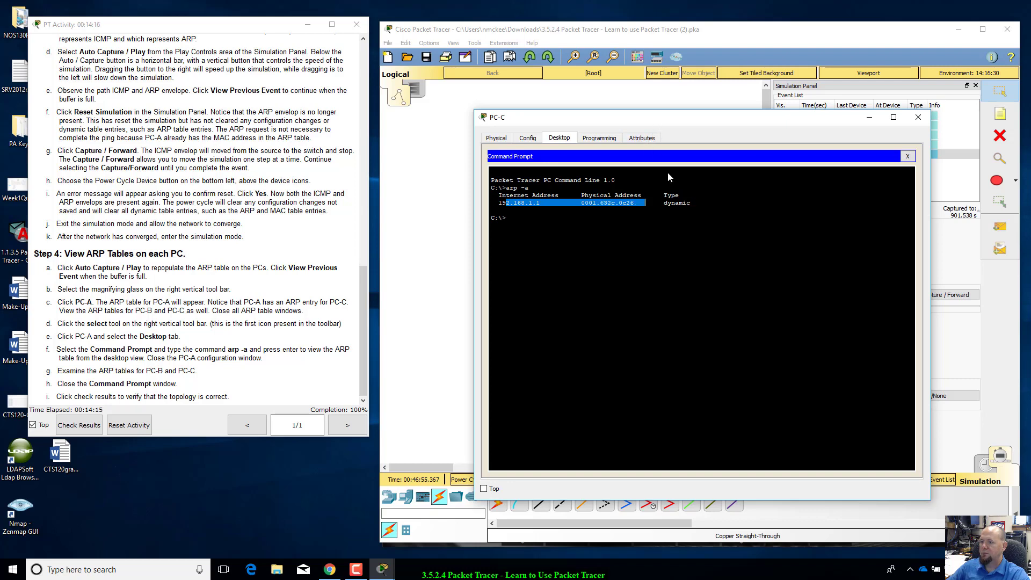
pyautogui.moveTo(656, 125); pyautogui.dragTo(690, 213)
pyautogui.click(622, 291)
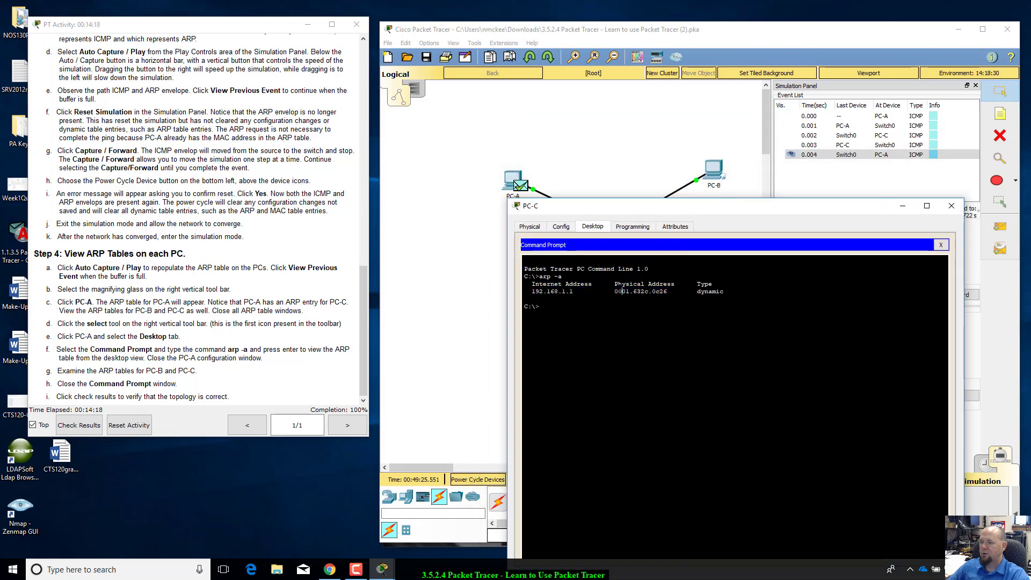
pyautogui.moveTo(616, 291); pyautogui.dragTo(655, 291)
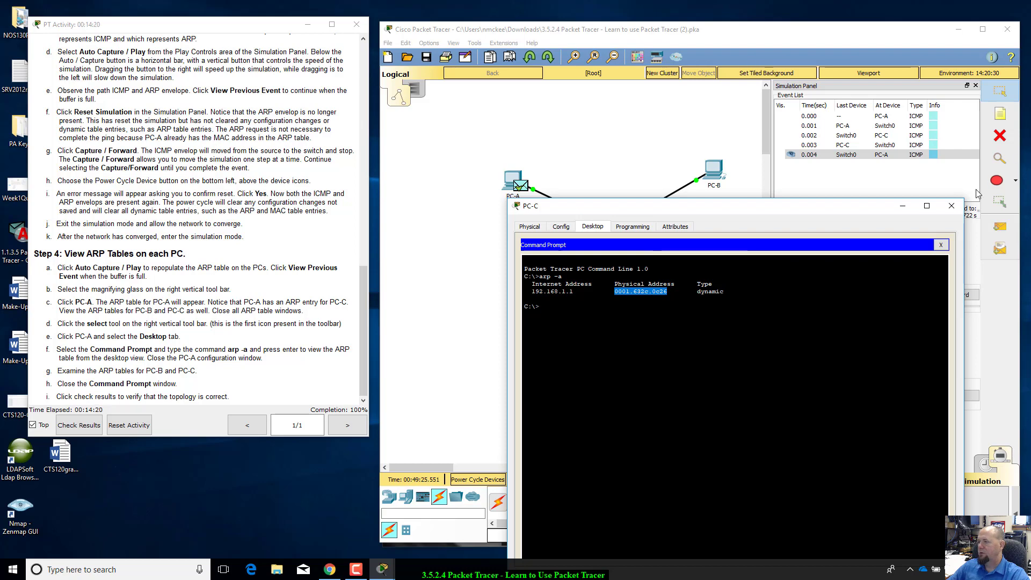
pyautogui.click(951, 206)
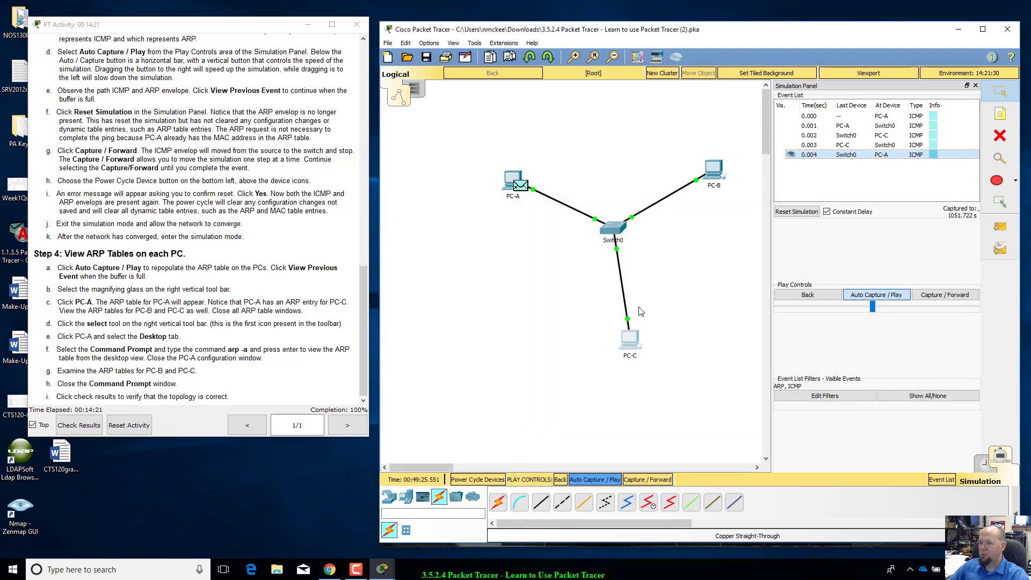
# Check PC-B's ARP table with arp -a in its Command Prompt, and close the PC-B window
pyautogui.click(719, 173)
pyautogui.moveTo(533, 88); pyautogui.dragTo(655, 106)
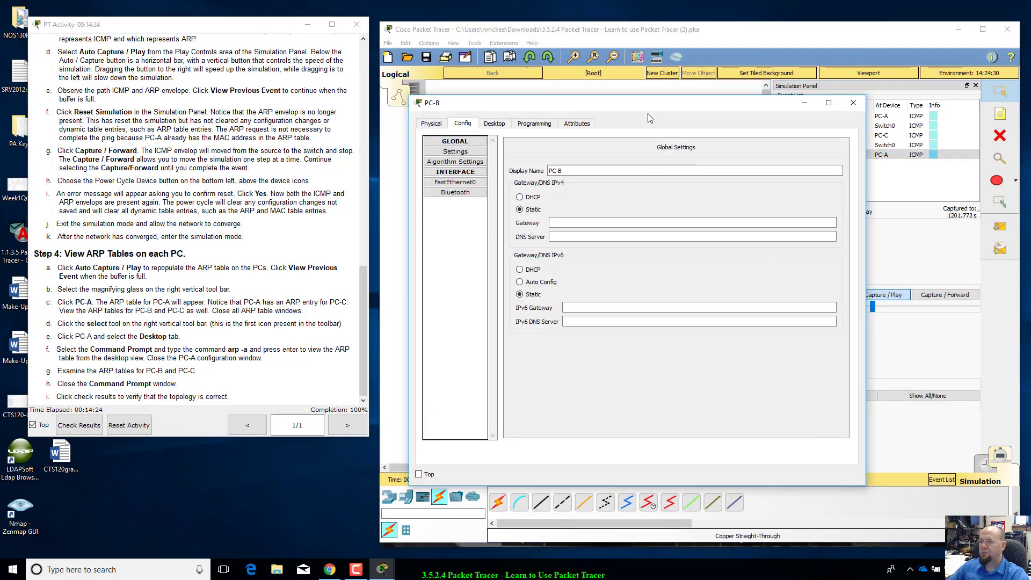
pyautogui.click(544, 125)
pyautogui.click(494, 123)
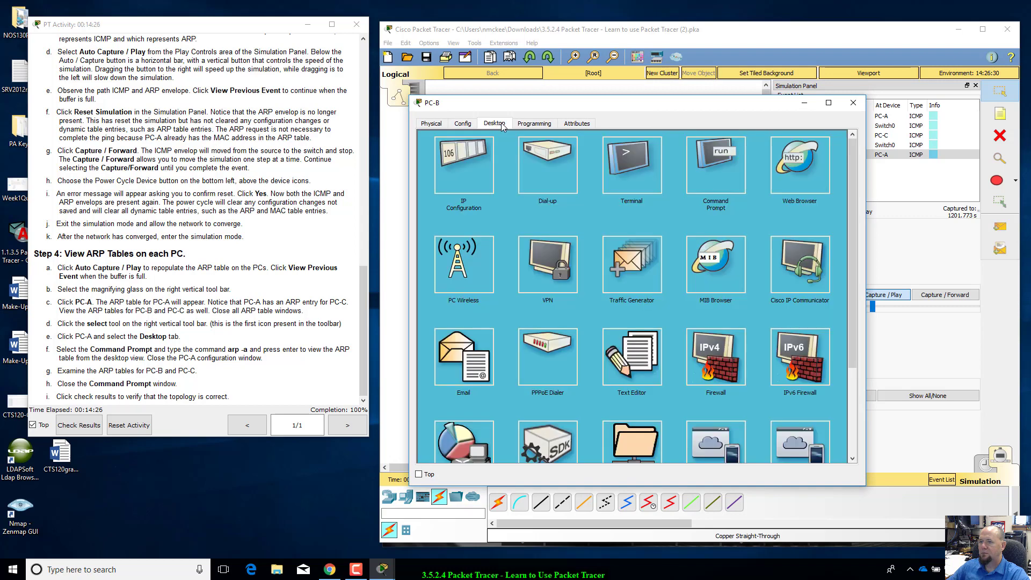
pyautogui.click(713, 155)
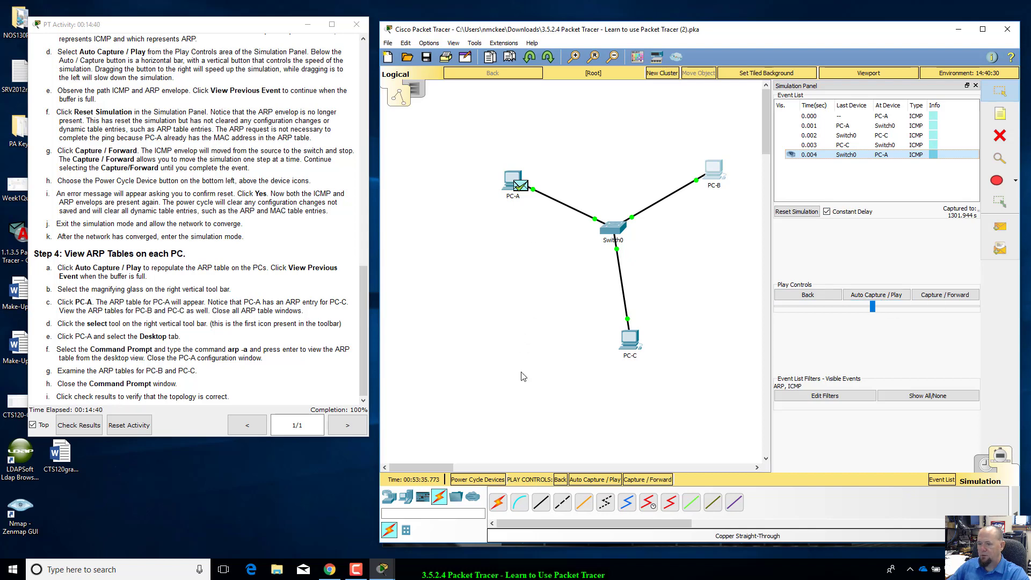
pyautogui.click(715, 166)
pyautogui.write('arp')
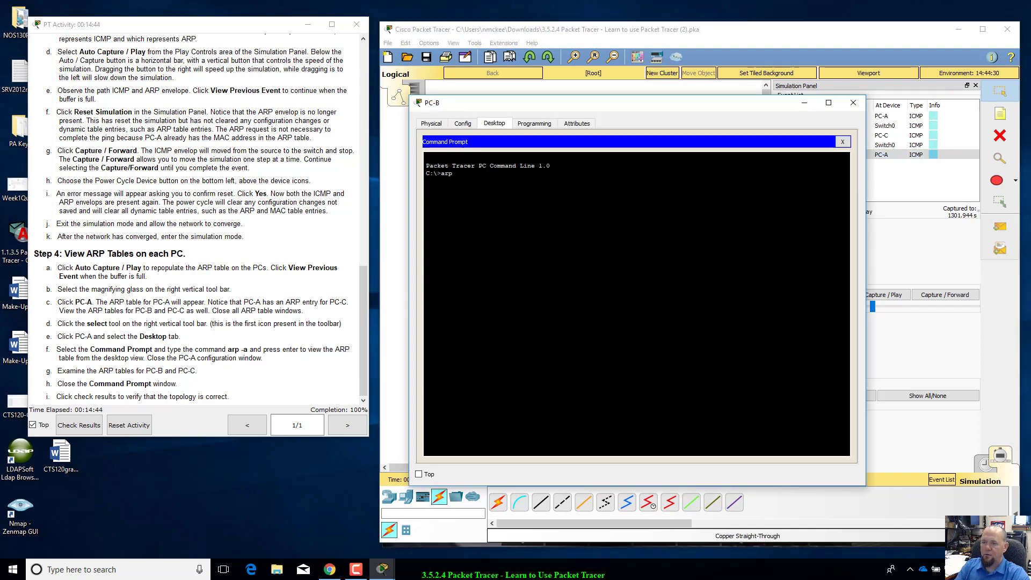
pyautogui.write(' -a')
pyautogui.press('Return')
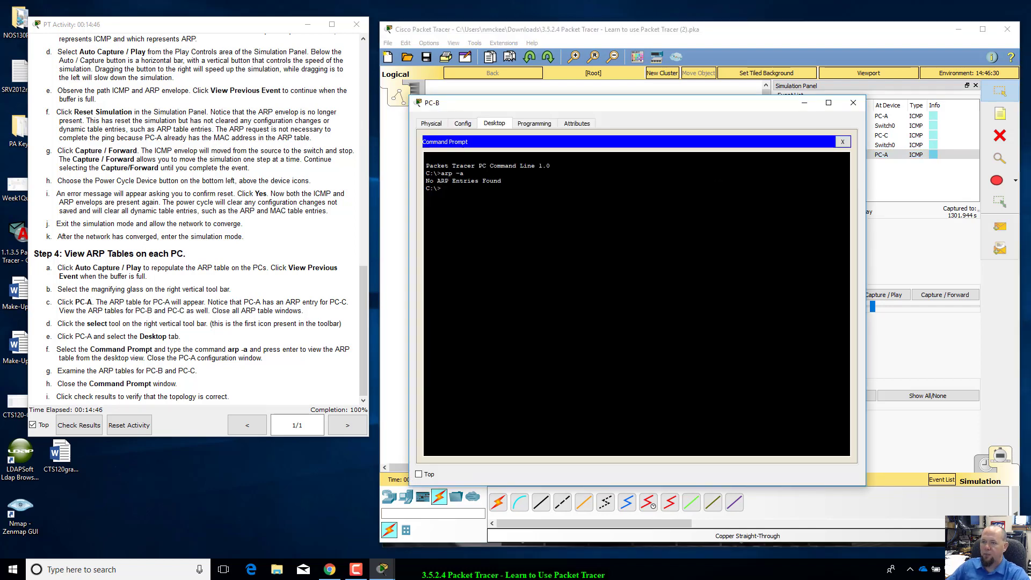
pyautogui.moveTo(623, 103); pyautogui.dragTo(641, 274)
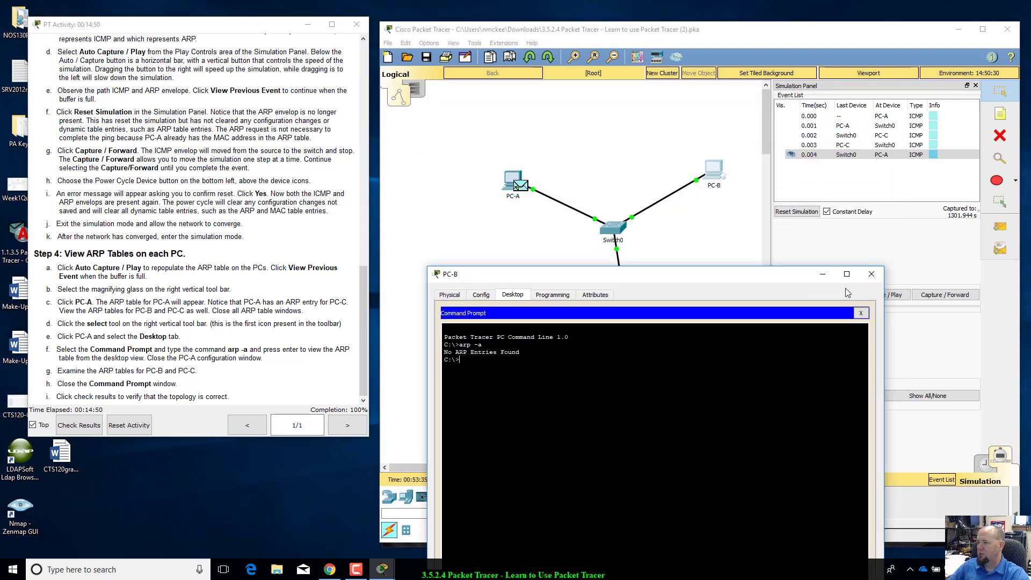
pyautogui.click(872, 273)
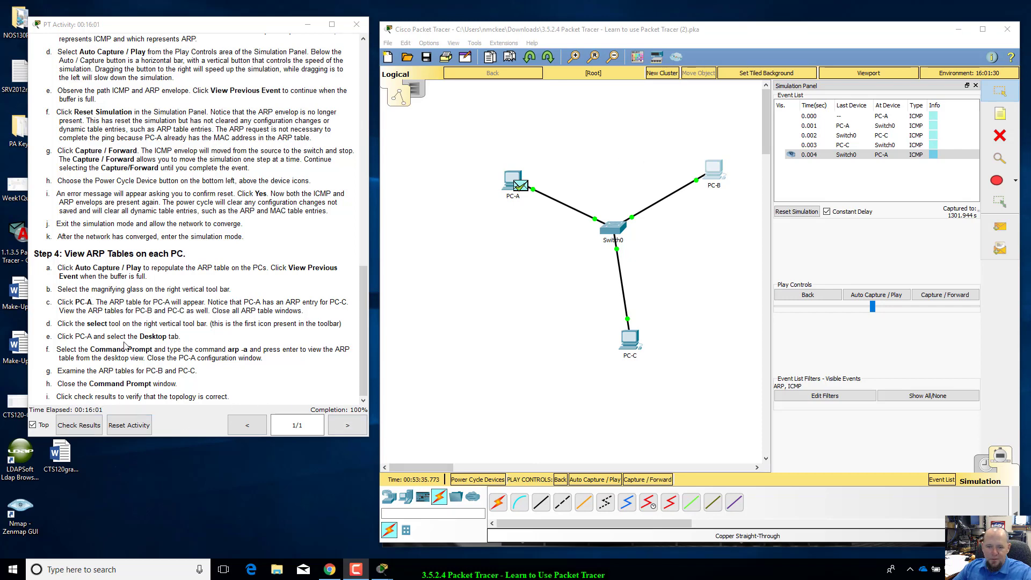
pyautogui.moveTo(75, 396); pyautogui.dragTo(252, 392)
pyautogui.click(253, 396)
pyautogui.moveTo(365, 345); pyautogui.dragTo(442, 115)
pyautogui.moveTo(379, 201); pyautogui.dragTo(318, 472)
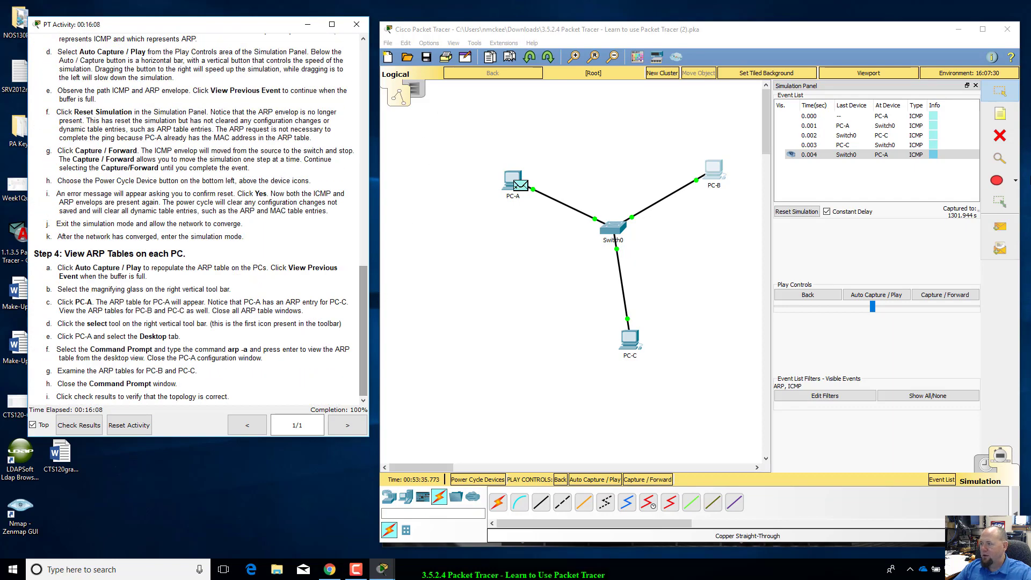
pyautogui.click(992, 467)
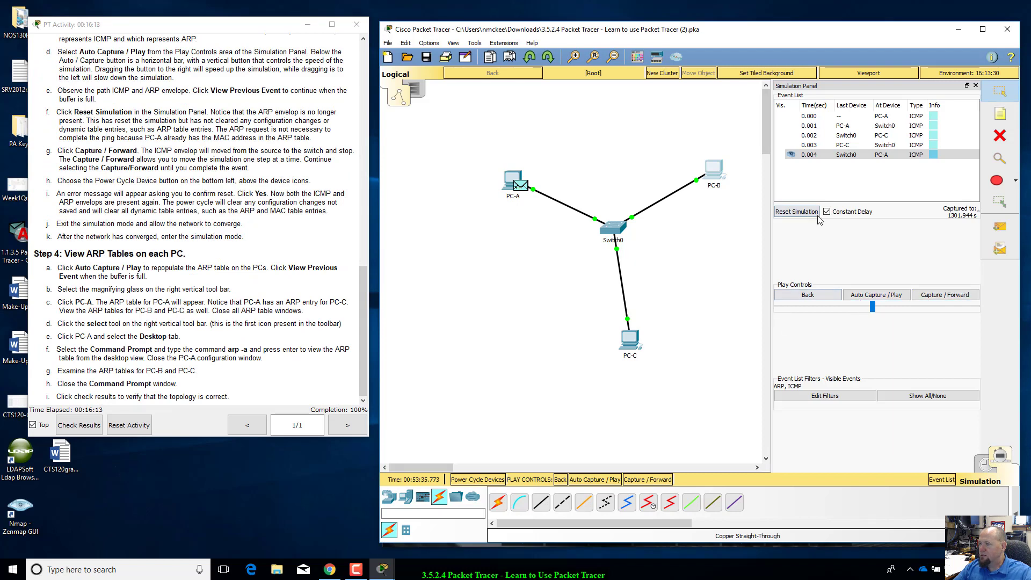
# Reset the simulation and view the OSI model details of the initial ICMP event at PC-A
pyautogui.click(796, 211)
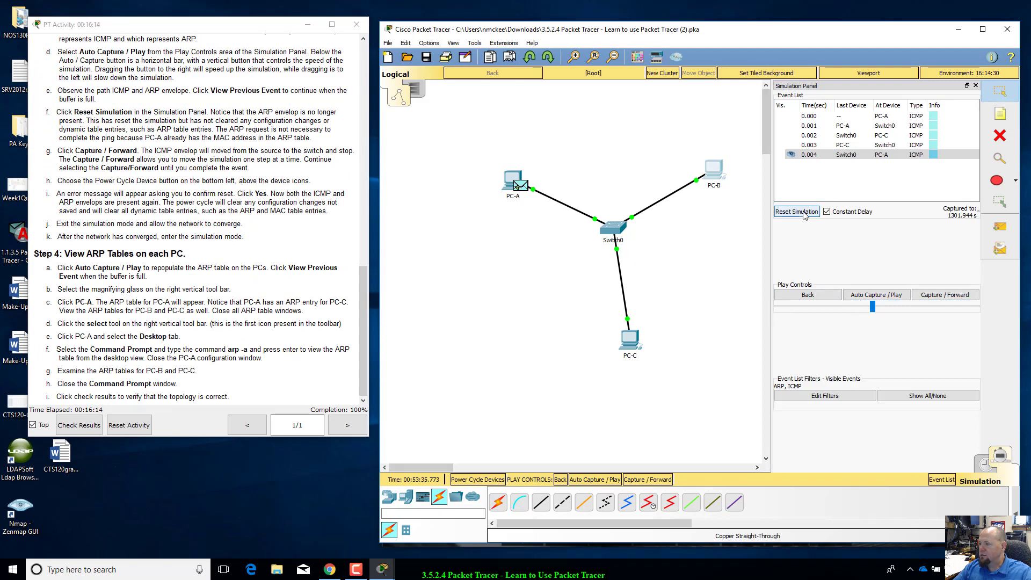
pyautogui.click(867, 116)
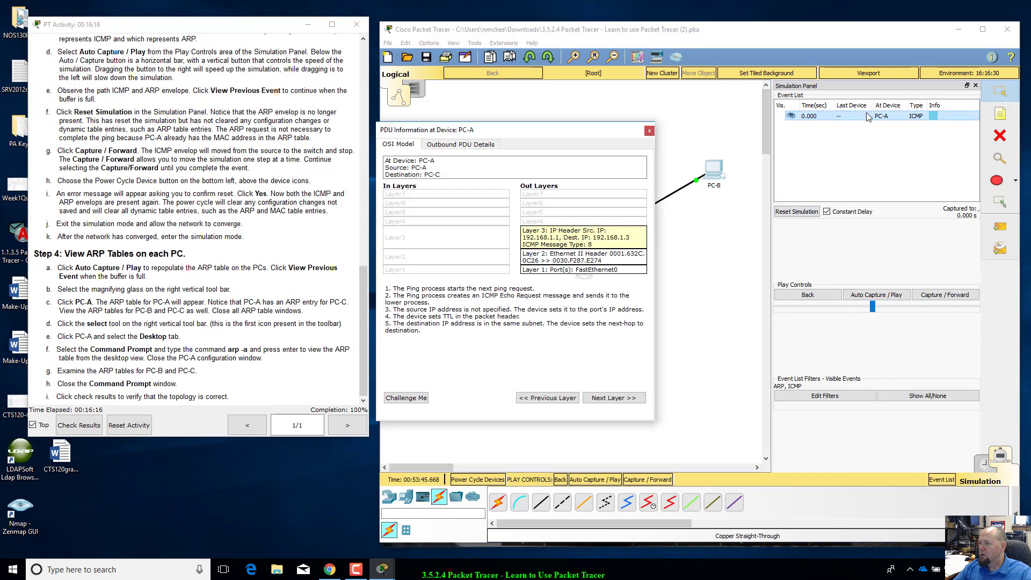
pyautogui.click(650, 131)
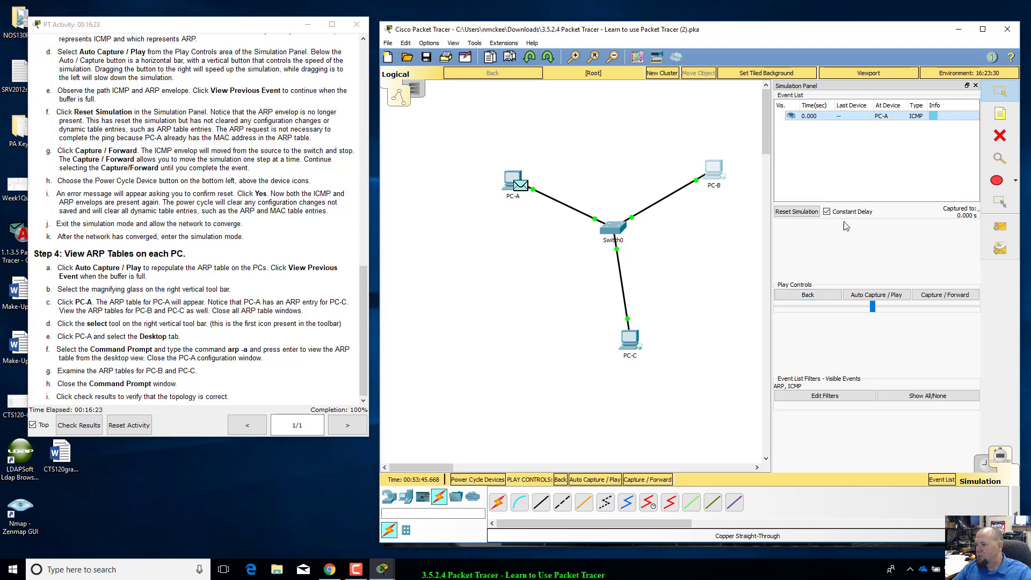
# Clear all event list filters and re-enable only the ARP and ICMP protocols
pyautogui.click(932, 396)
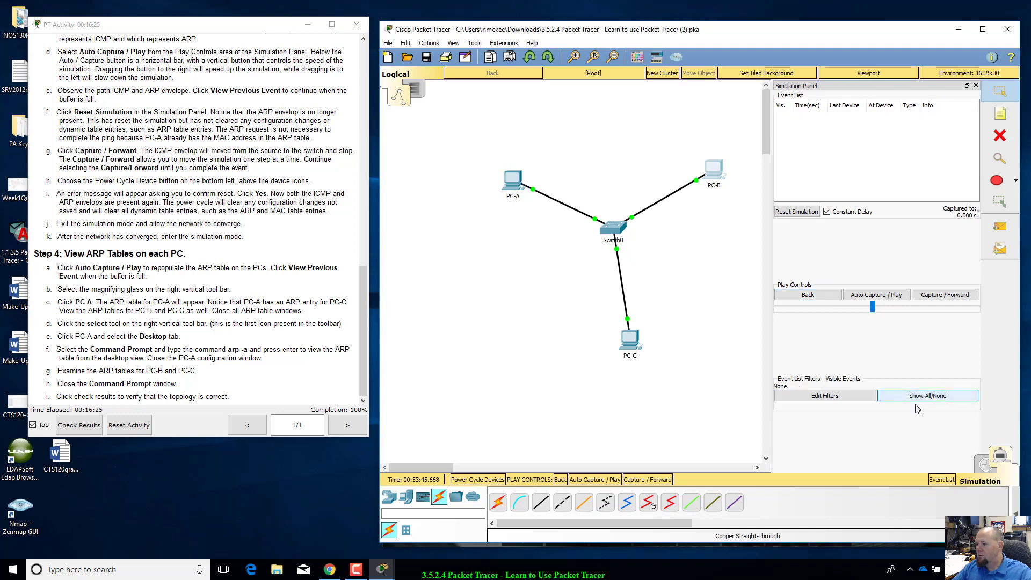
pyautogui.click(826, 395)
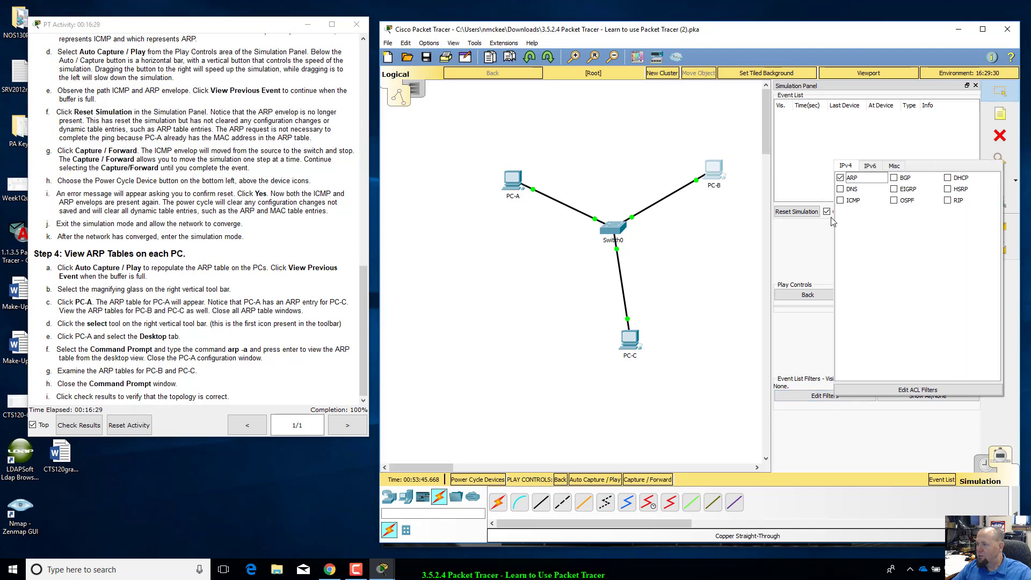
pyautogui.click(799, 252)
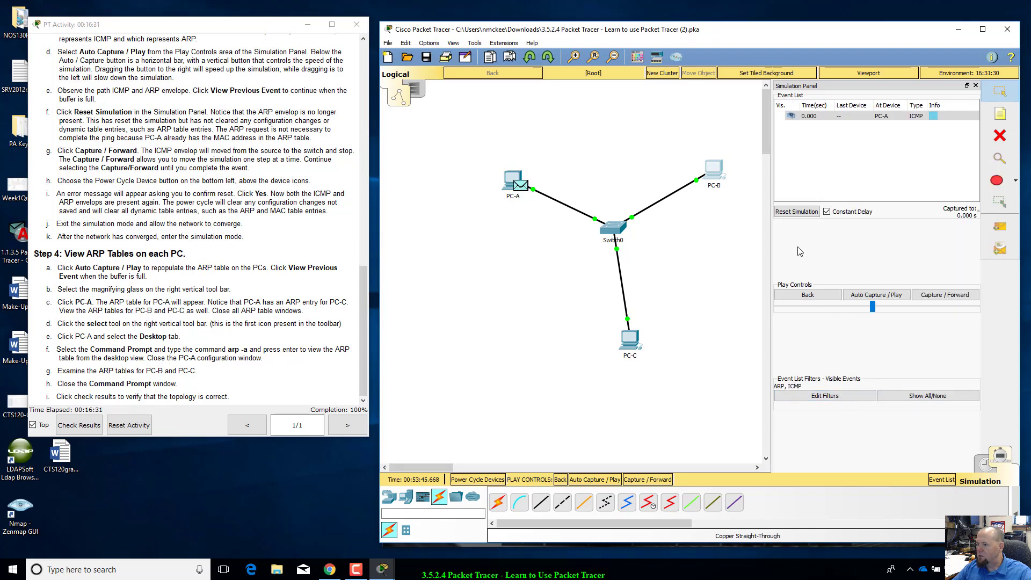
# Run the ICMP simulation with automatic capture to observe the packet's path, and return to Realtime mode
pyautogui.click(876, 294)
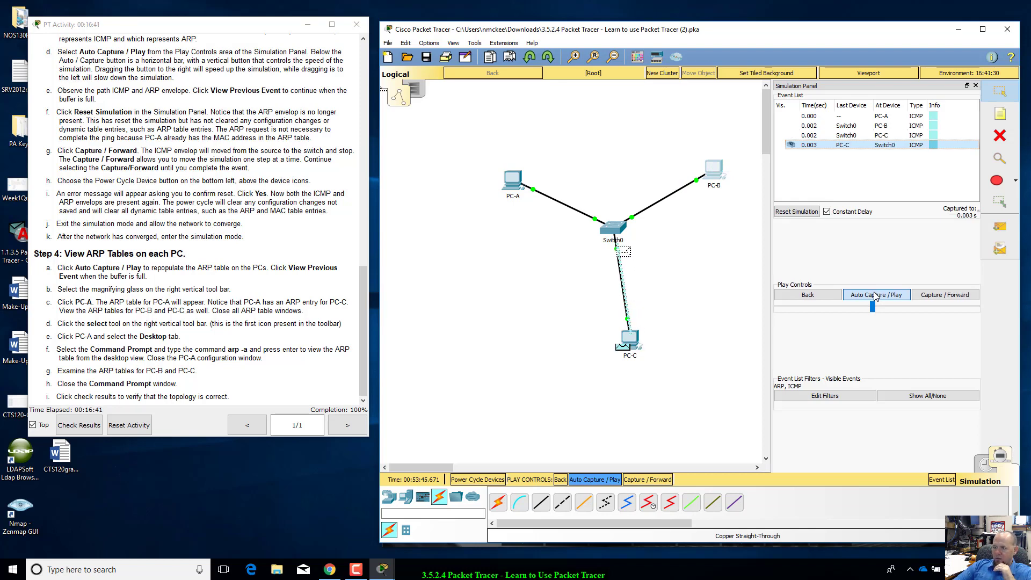
pyautogui.click(851, 399)
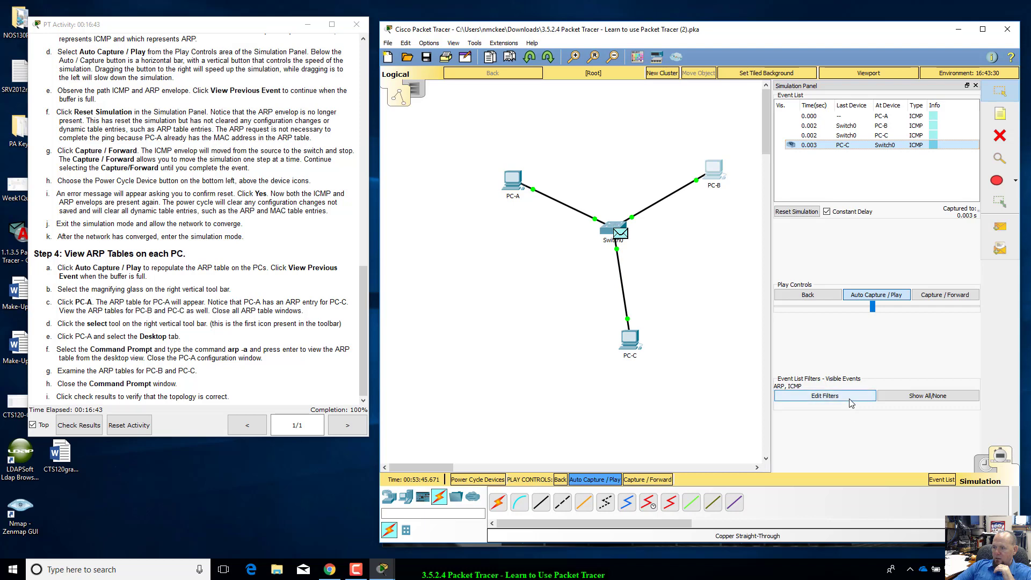
pyautogui.click(821, 347)
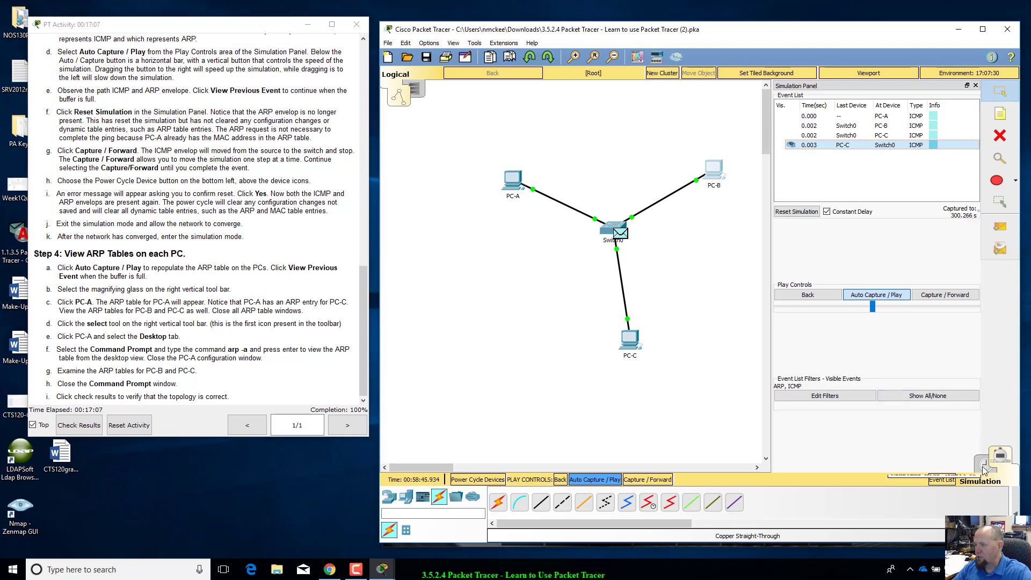
pyautogui.click(917, 394)
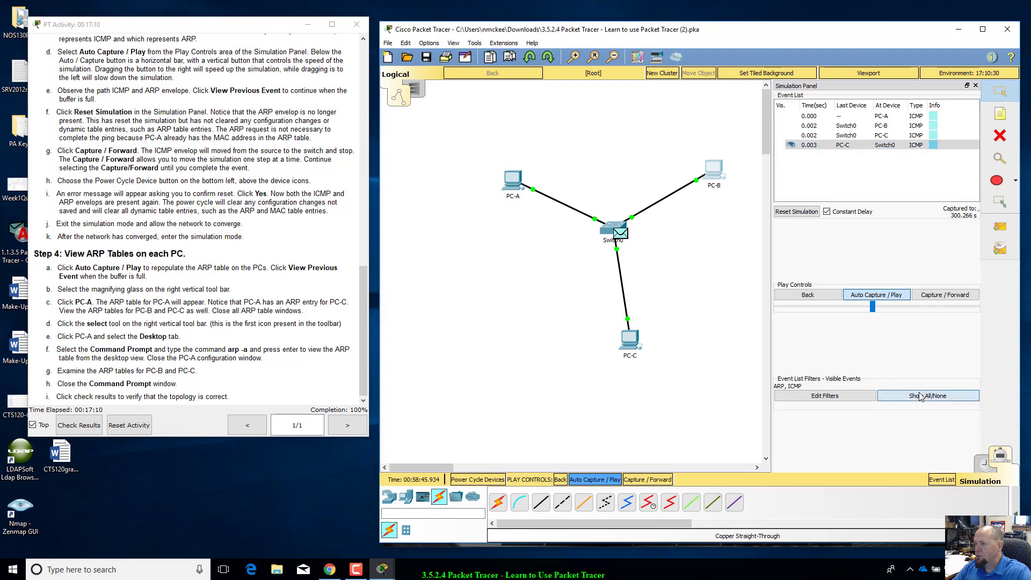
pyautogui.click(988, 463)
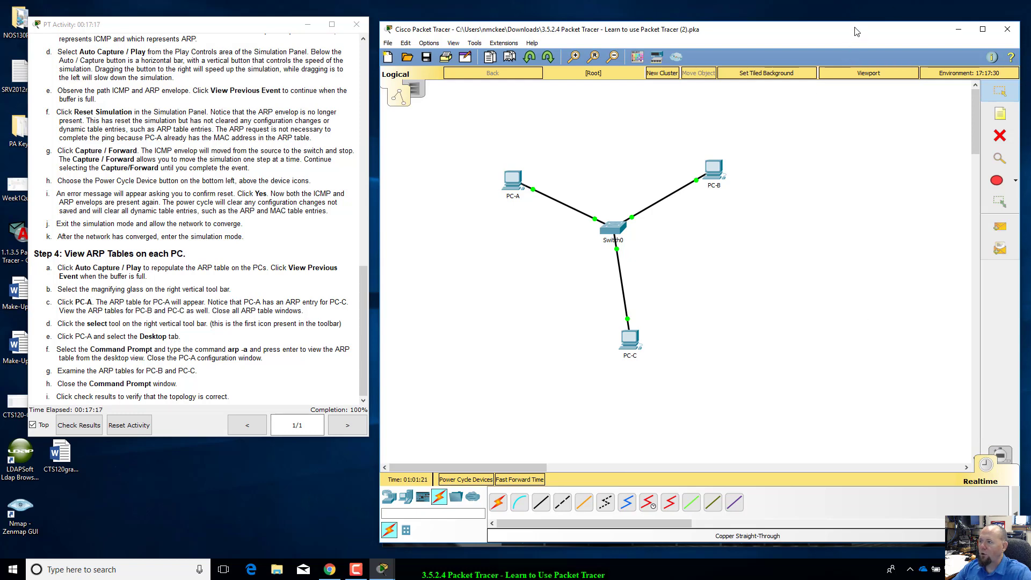
pyautogui.moveTo(857, 32); pyautogui.dragTo(857, 26)
pyautogui.moveTo(718, 175)
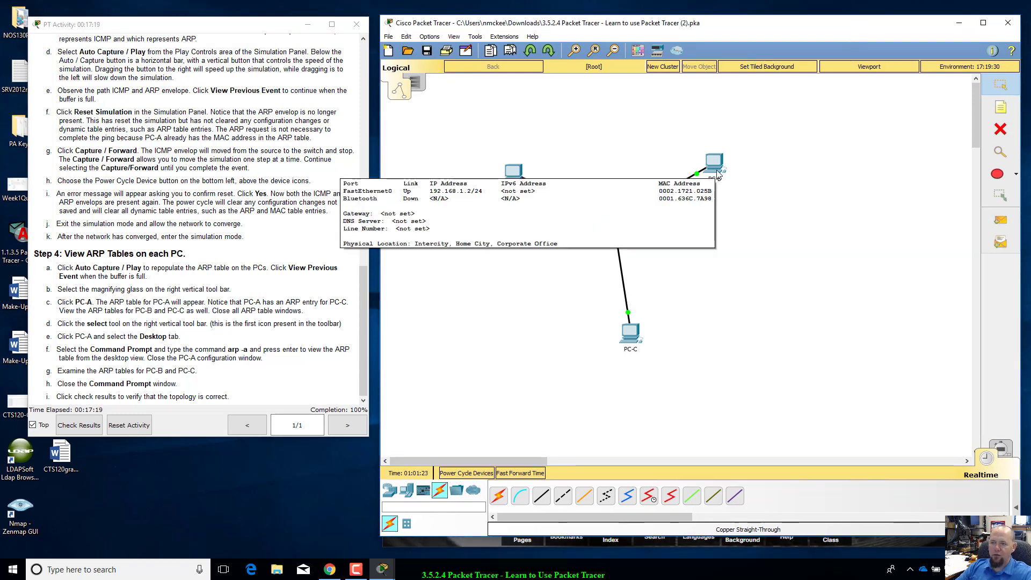